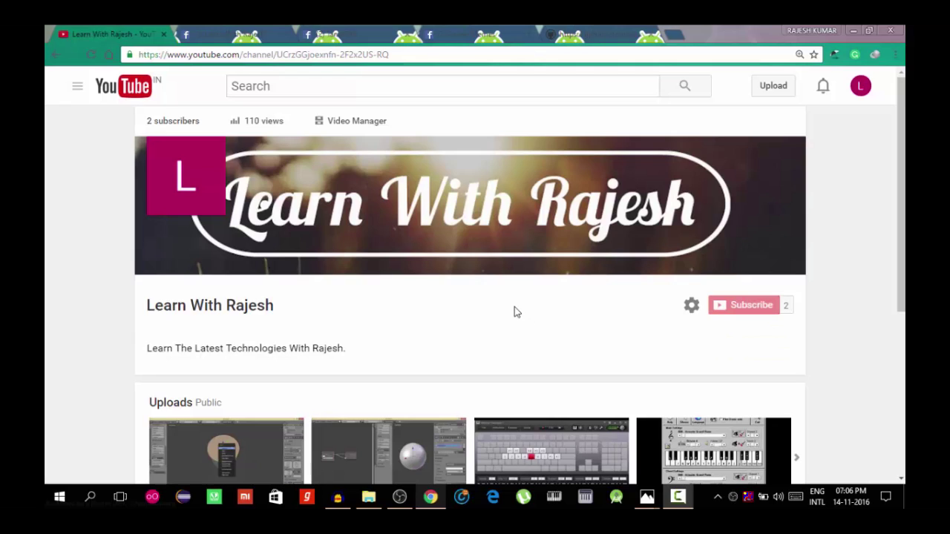
Step: Switch to the Salem Memes Facebook page showing its live video with Like and Heart counts
click(250, 37)
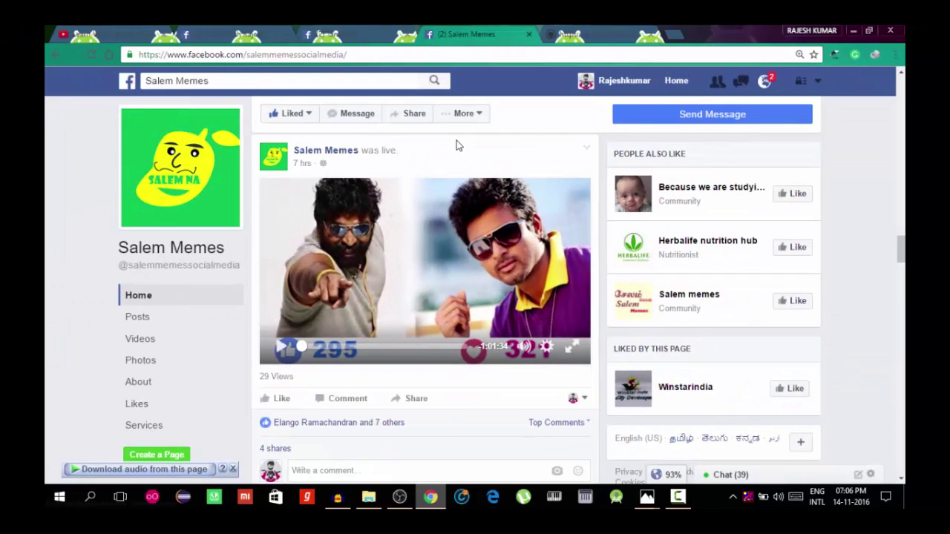
Step: View the TamilGlitz live poll, then open Android-vs-Apple.jpg in the Photos viewer
click(370, 35)
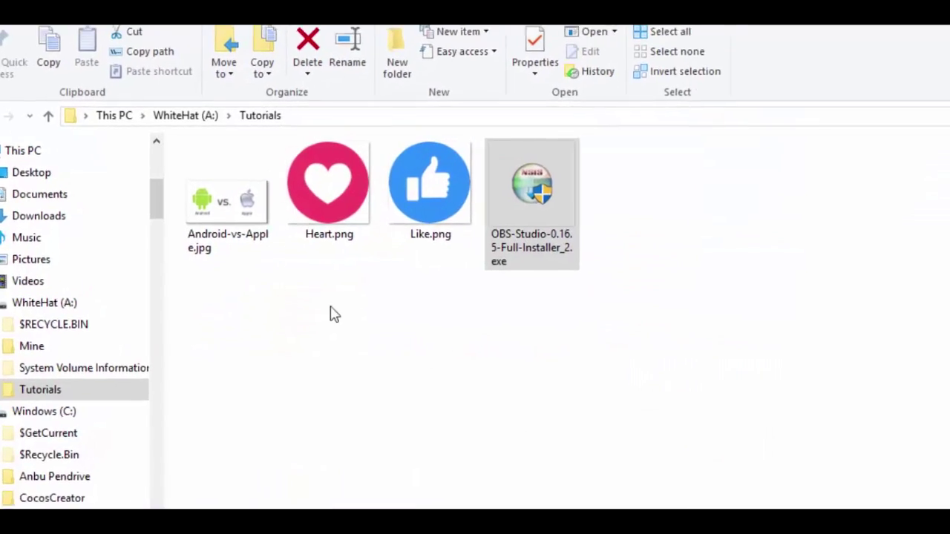
double_click(238, 256)
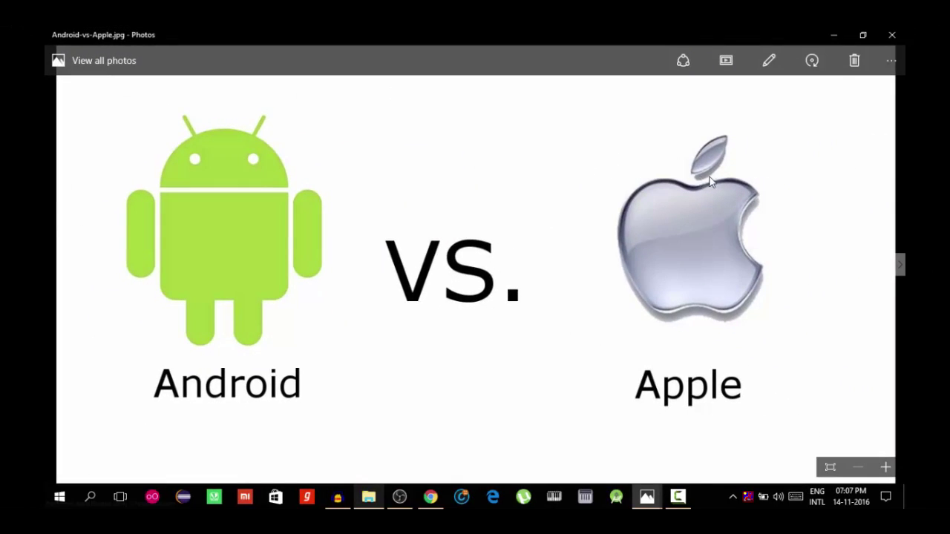
Step: Preview Heart.png and Like.png in Photos, minimize Photos, and bring the Facebook browser back
drag(814, 31, 742, 195)
click(327, 178)
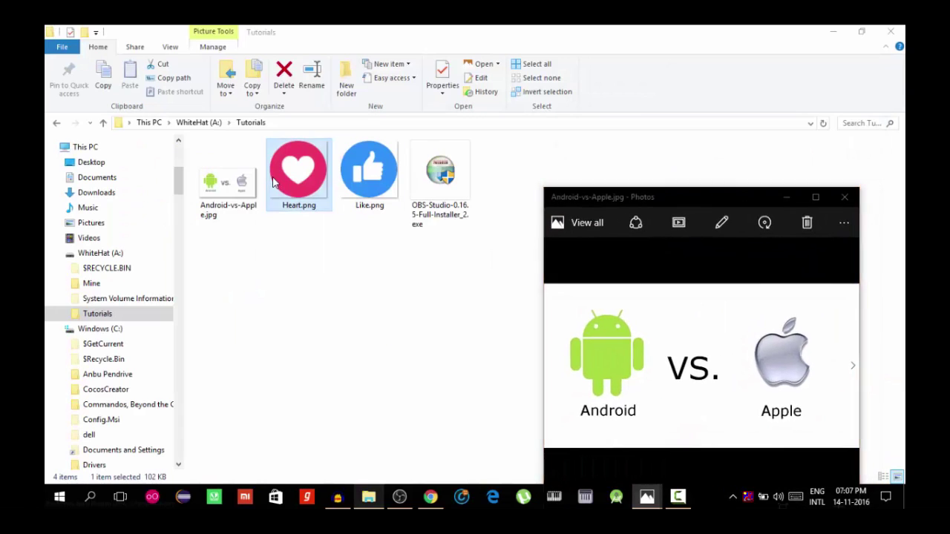
drag(744, 54, 625, 88)
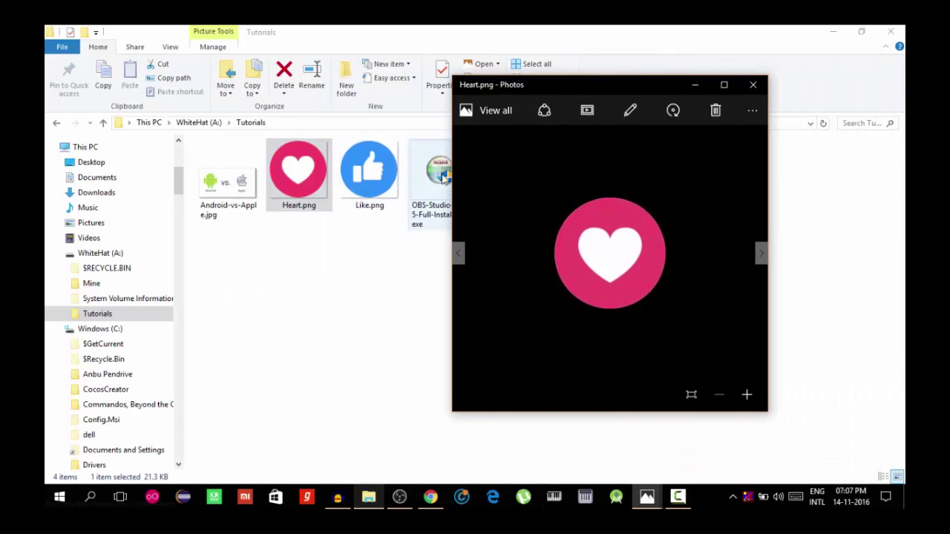
click(386, 185)
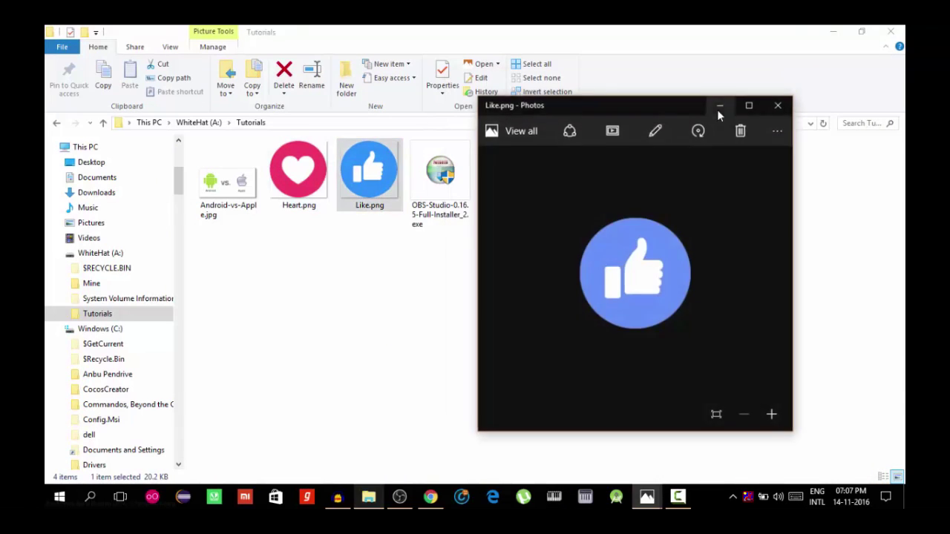
click(719, 104)
click(430, 497)
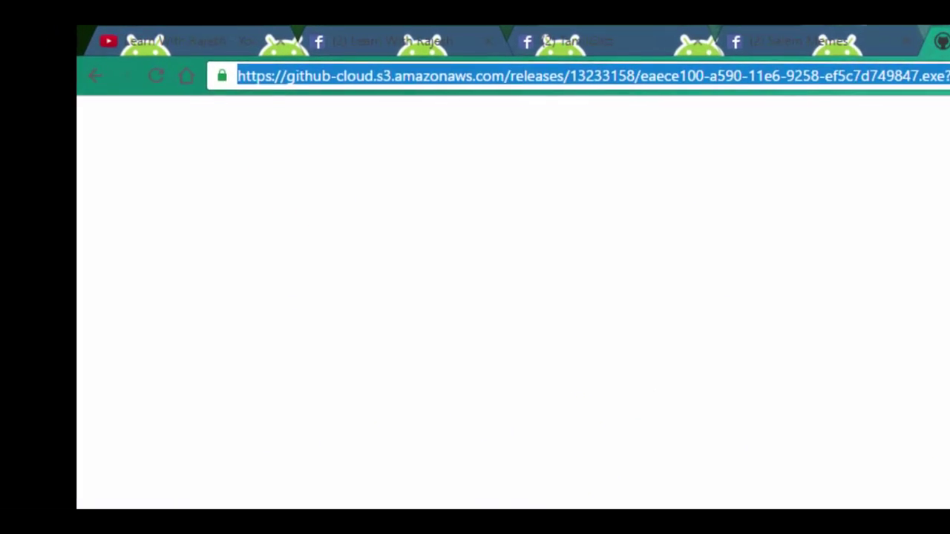
Step: Load obsproject.com and scroll down toward the Download OBS Studio button
text(OBS)
key(Return)
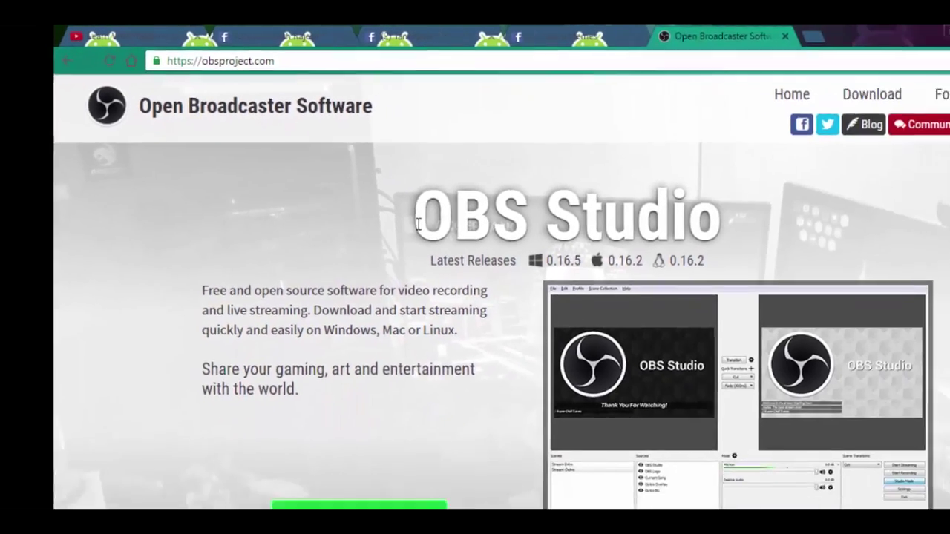
drag(343, 179, 600, 184)
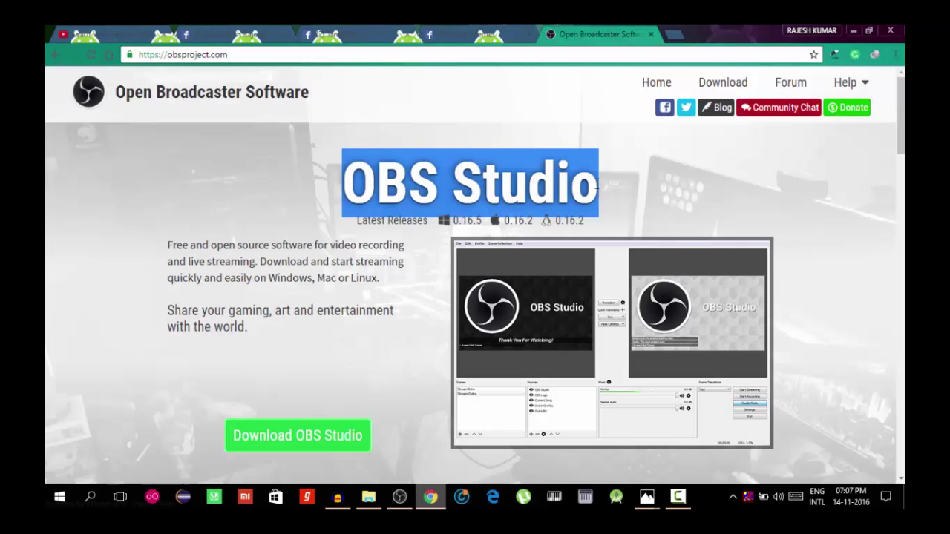
click(494, 33)
click(564, 33)
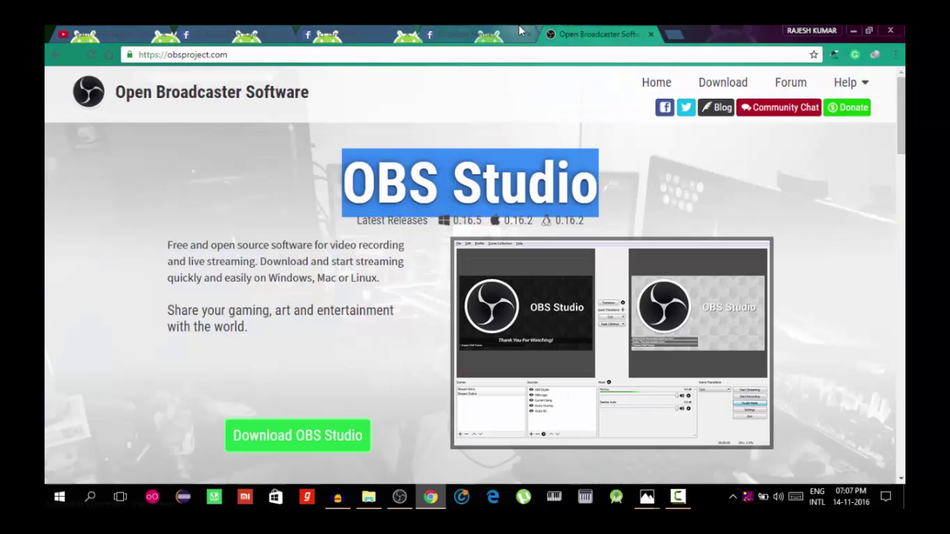
scroll(337, 378, down, 1)
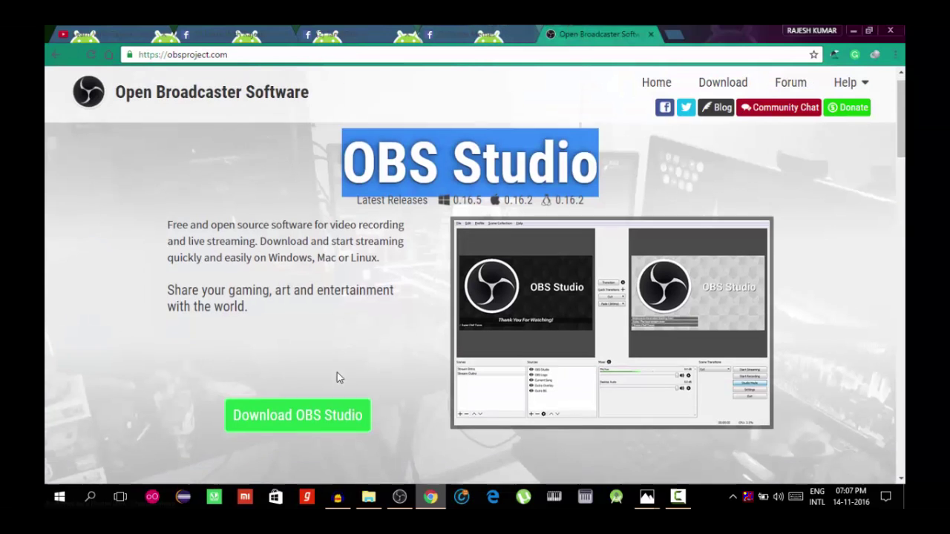
scroll(338, 378, down, 3)
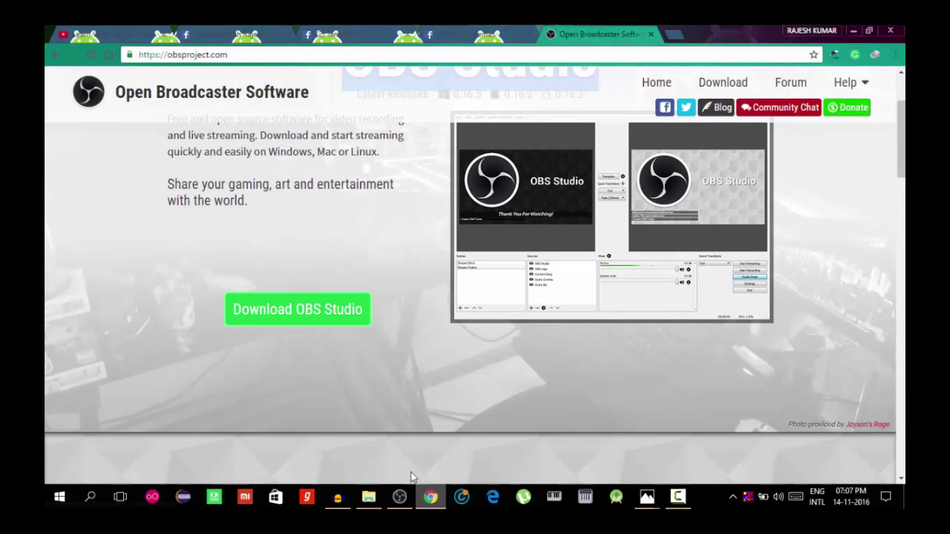
Step: Bring OBS Studio forward and show the Add Source list under Sources
click(399, 497)
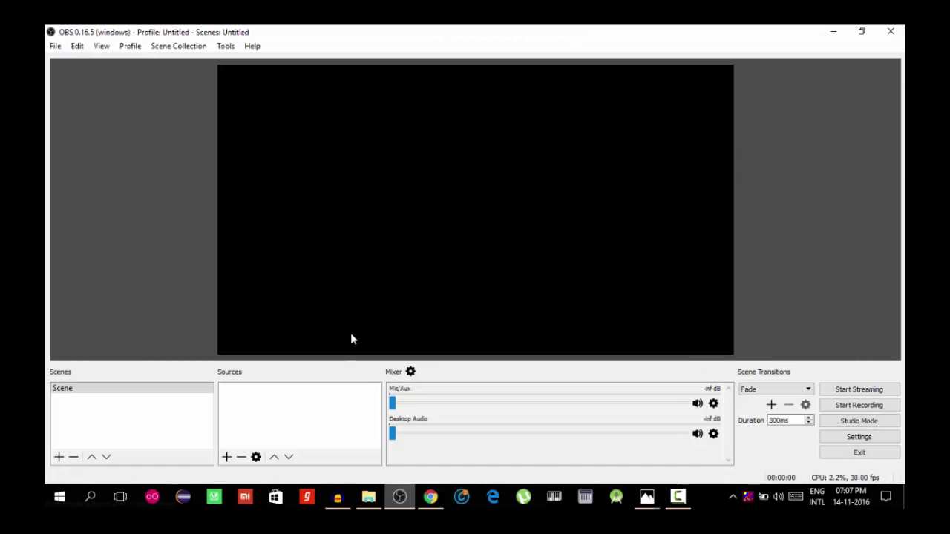
drag(243, 39, 275, 25)
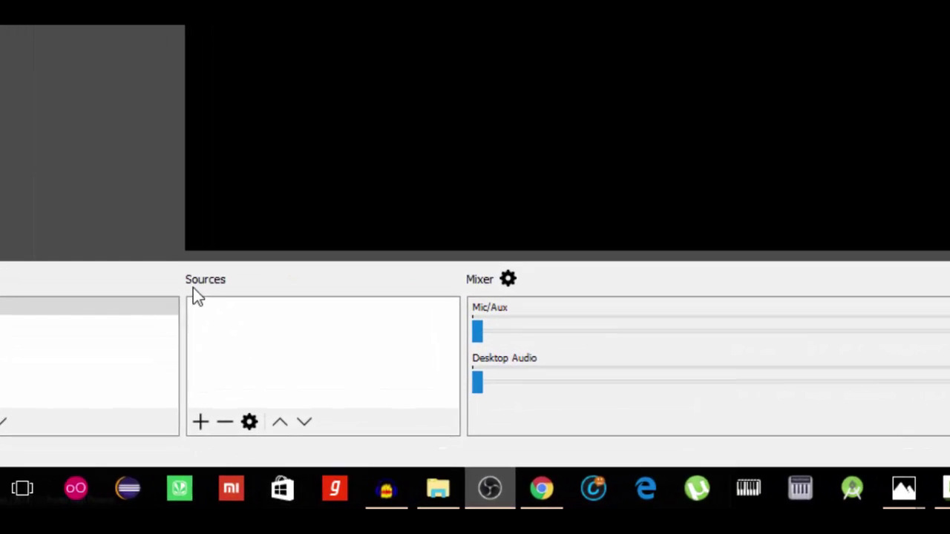
click(201, 420)
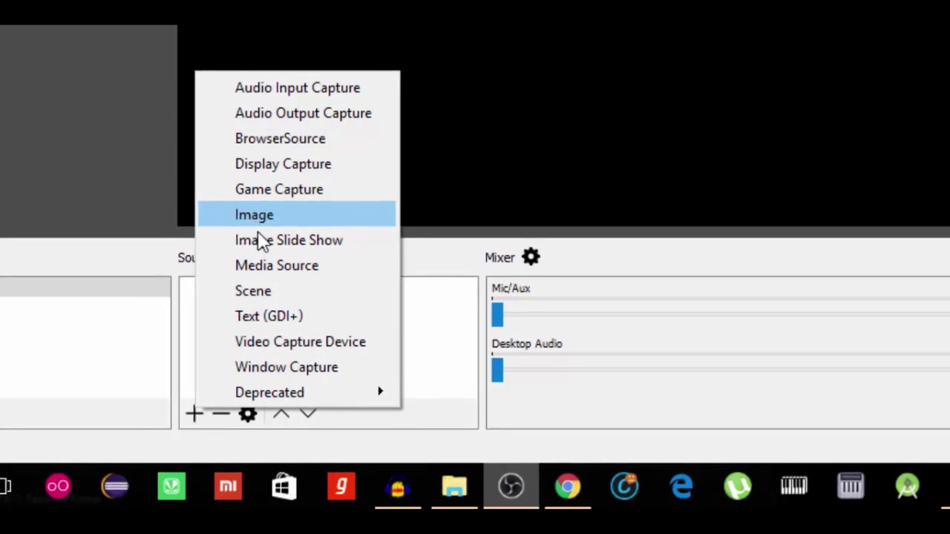
Step: Add an Image source named 'Android Vs Apple'
click(259, 230)
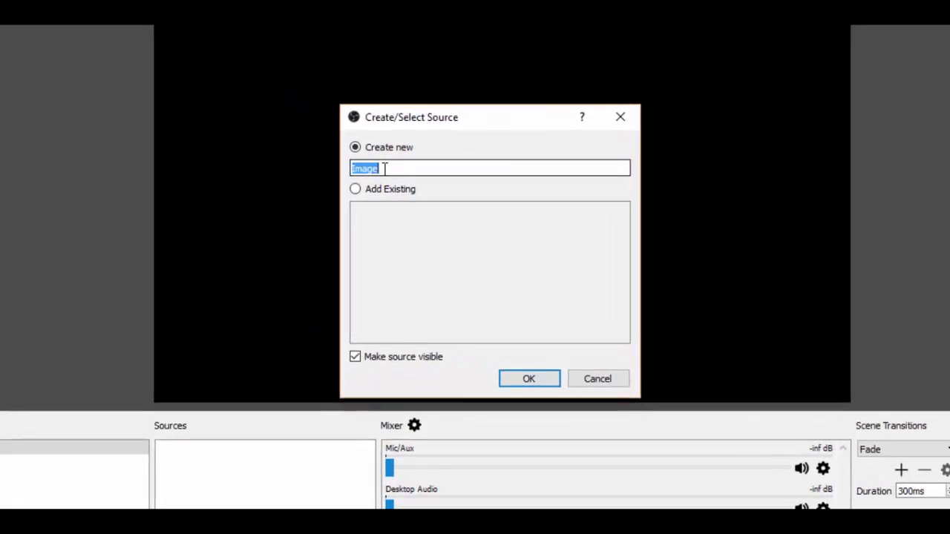
text(A)
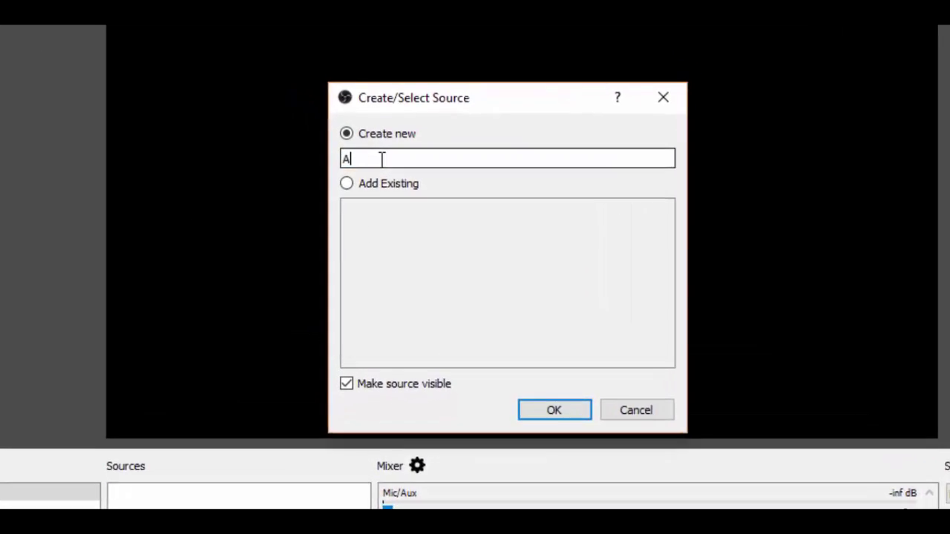
text(ndro)
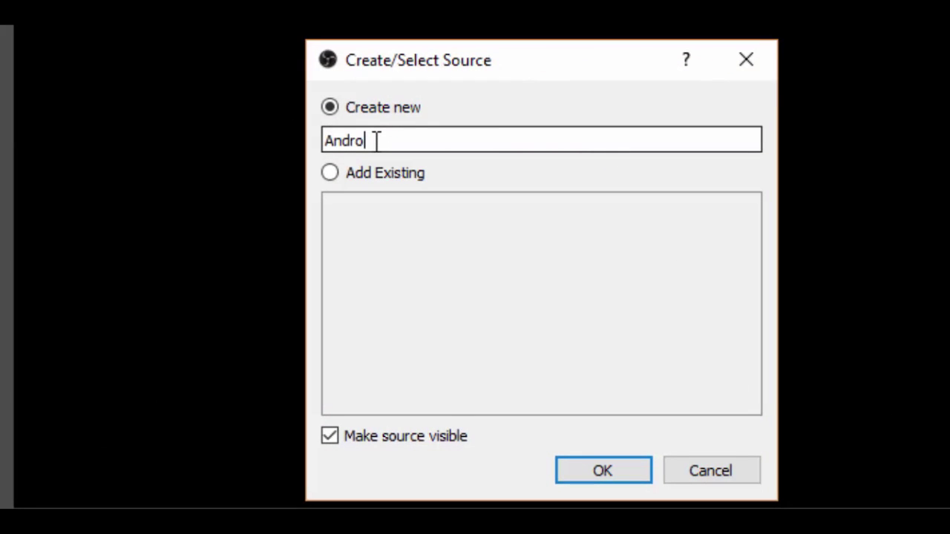
text(id Vs Apple)
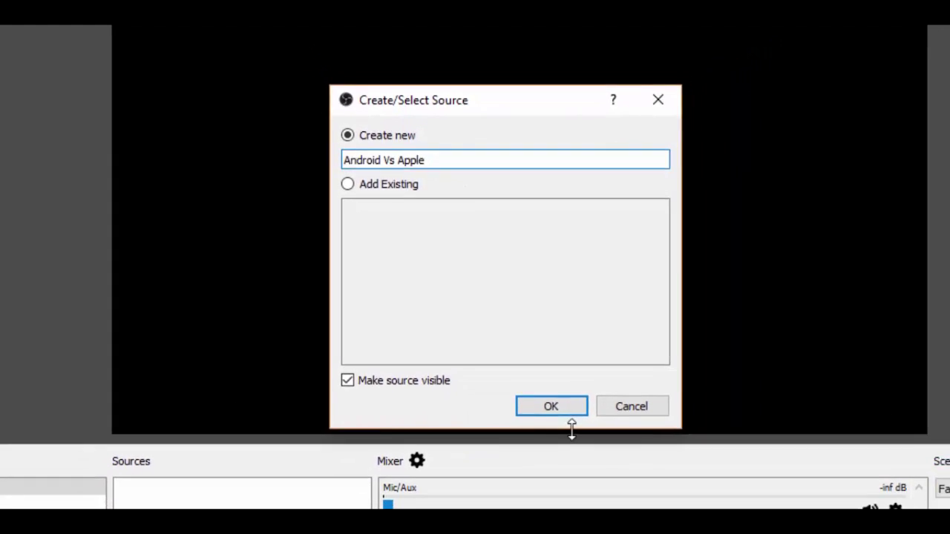
click(555, 410)
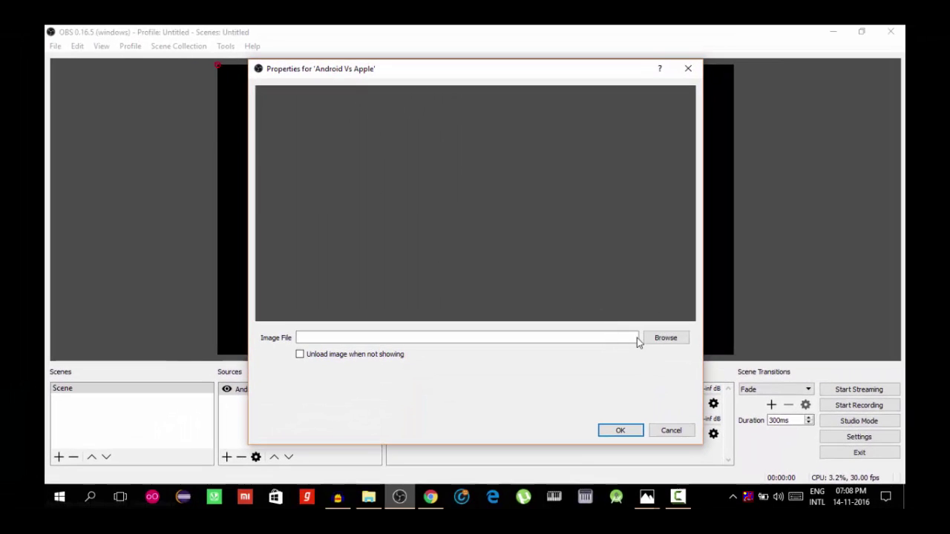
Step: Browse for the image file, moving up to This PC and into the WhiteHat (A:) drive
click(646, 338)
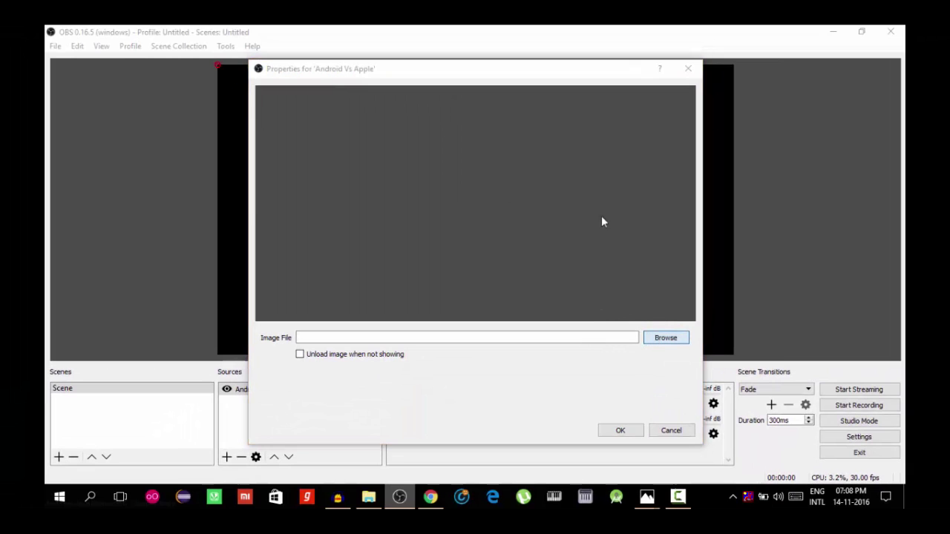
click(663, 338)
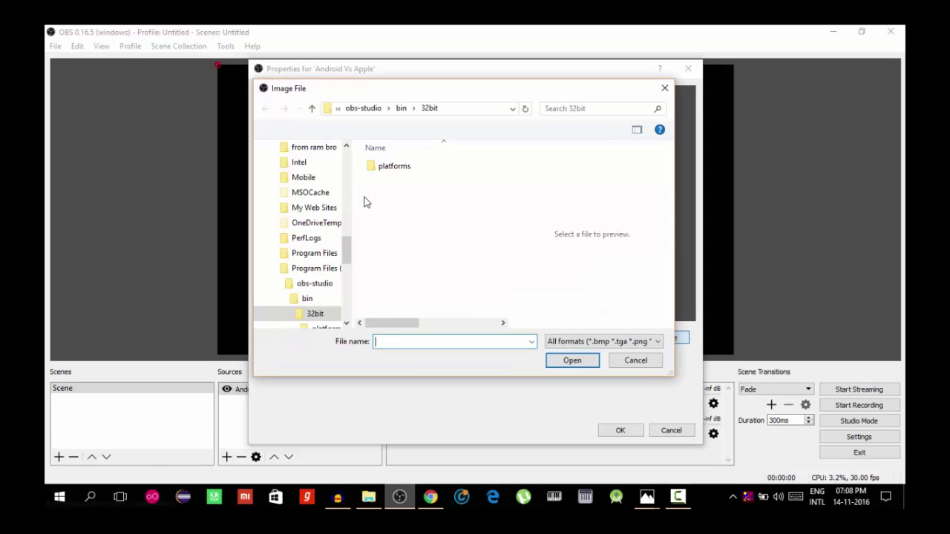
click(352, 108)
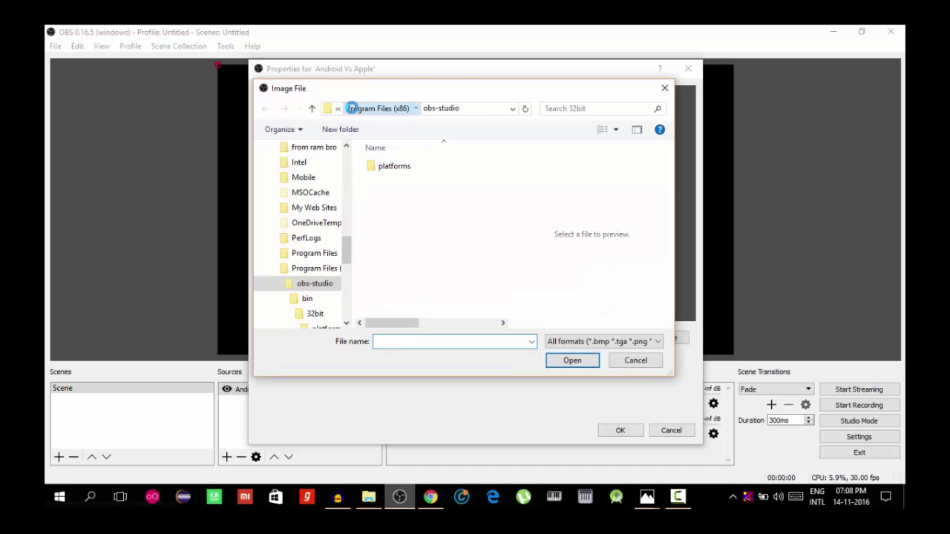
click(347, 108)
click(349, 108)
drag(502, 211, 498, 271)
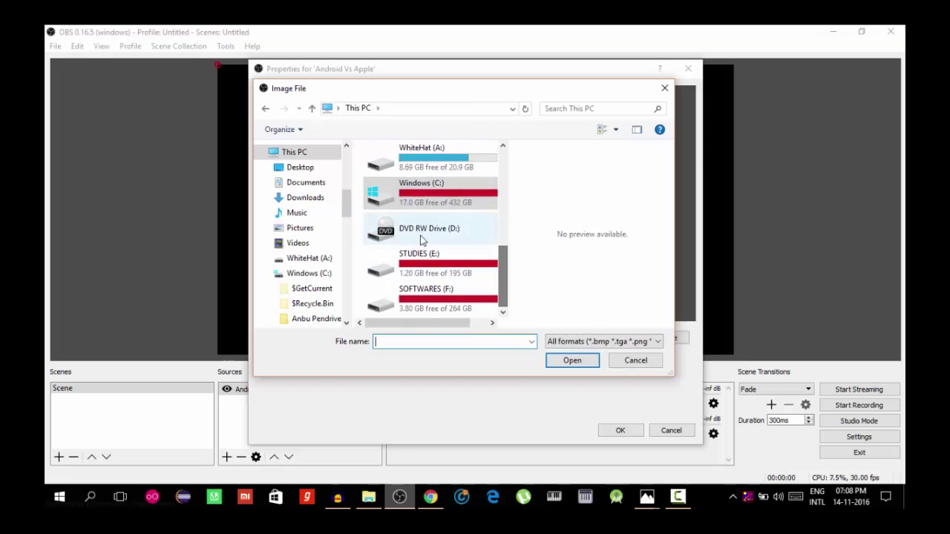
double_click(445, 160)
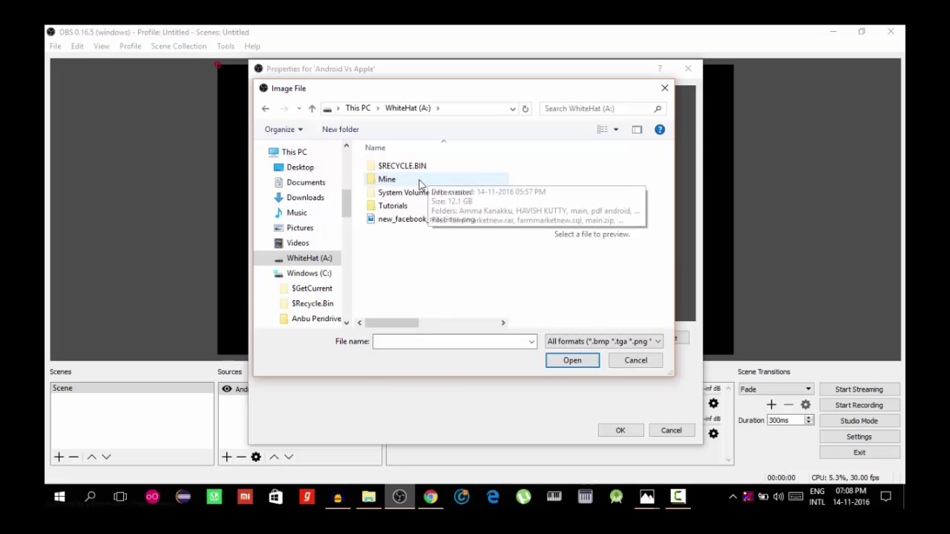
double_click(420, 180)
key(BackSpace)
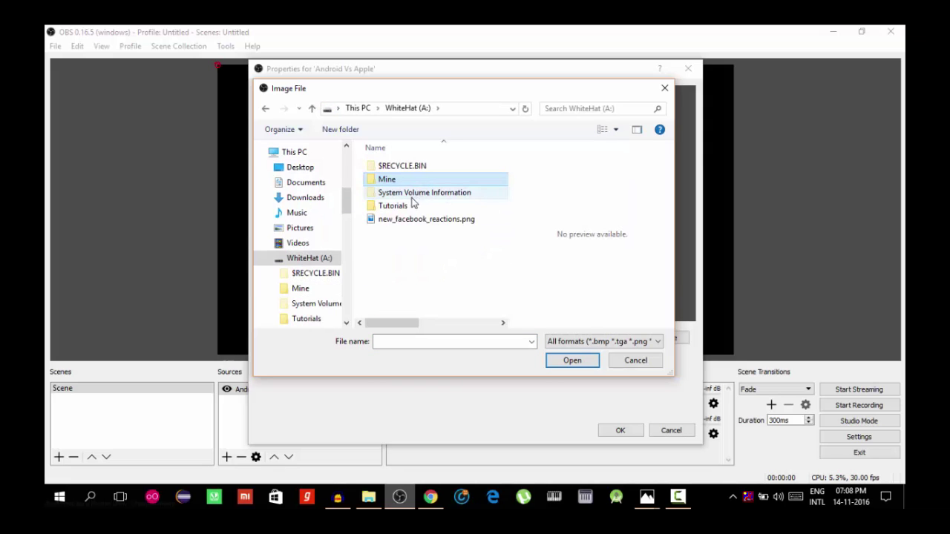
Step: Choose Android-vs-Apple.jpg from the Tutorials folder on the WhiteHat (A:) drive
click(365, 108)
scroll(414, 248, down, 1)
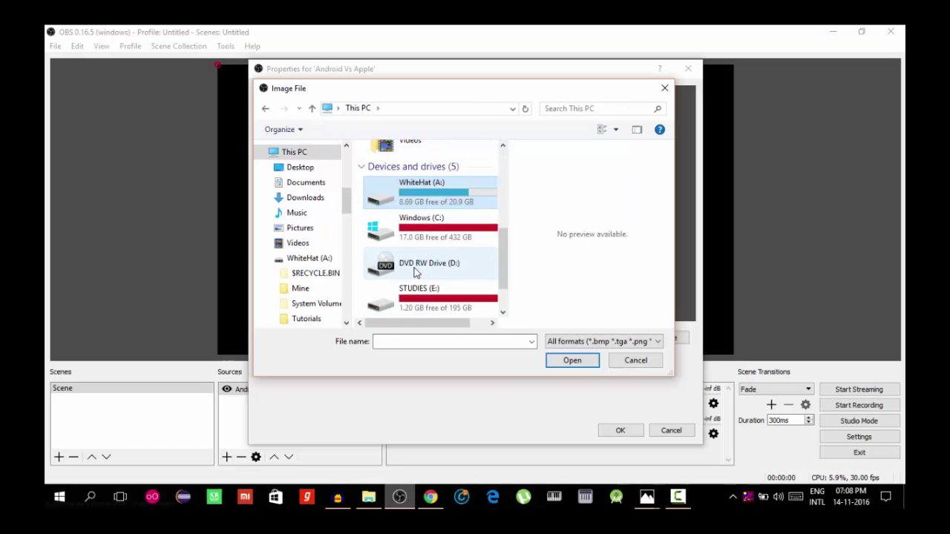
double_click(415, 189)
double_click(413, 206)
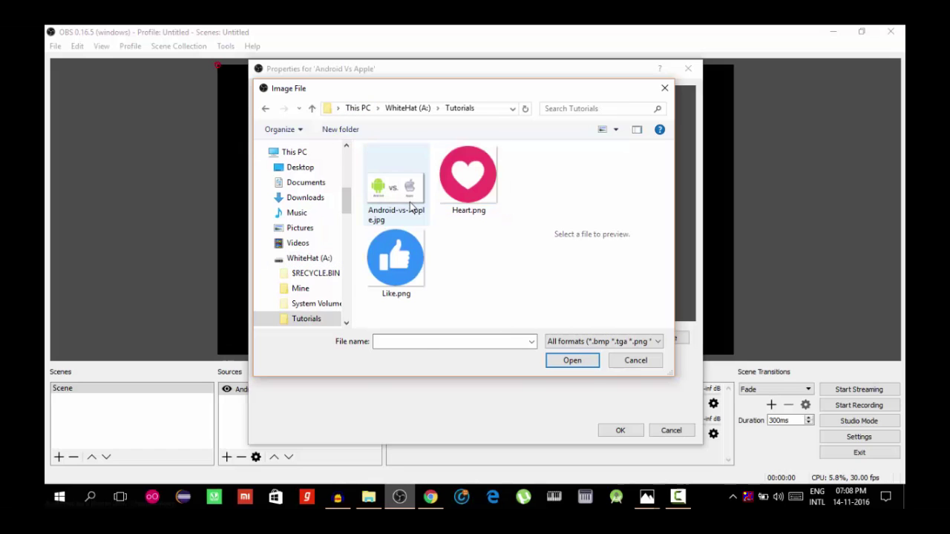
double_click(409, 202)
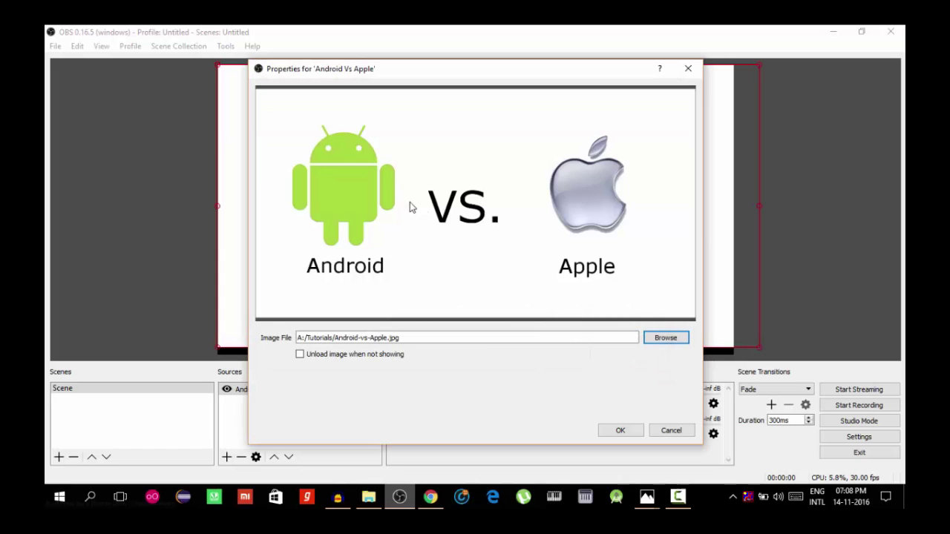
Step: Confirm the Android vs Apple image, then resize and position it to fill the canvas
click(621, 430)
drag(755, 344, 732, 350)
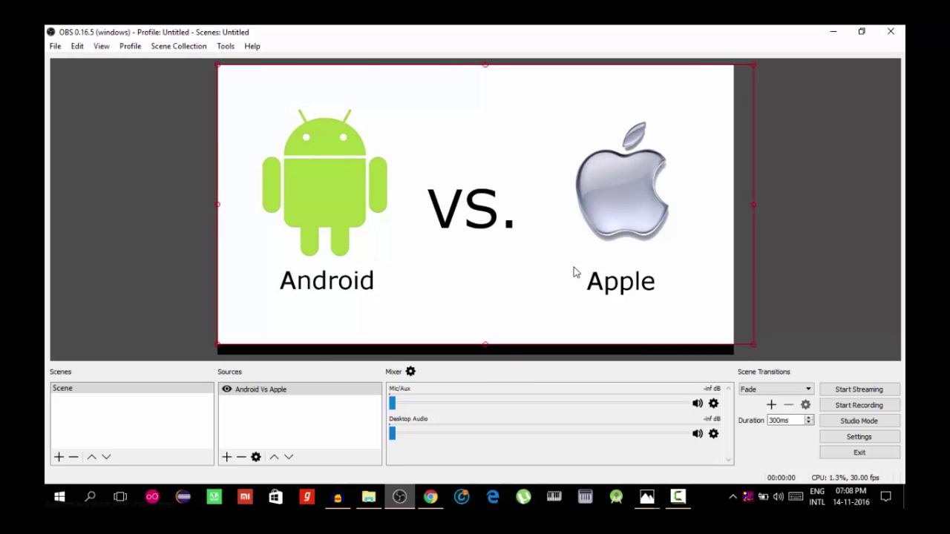
mouse_move(593, 256)
mouse_down()
mouse_move(592, 246)
mouse_move(596, 273)
mouse_up()
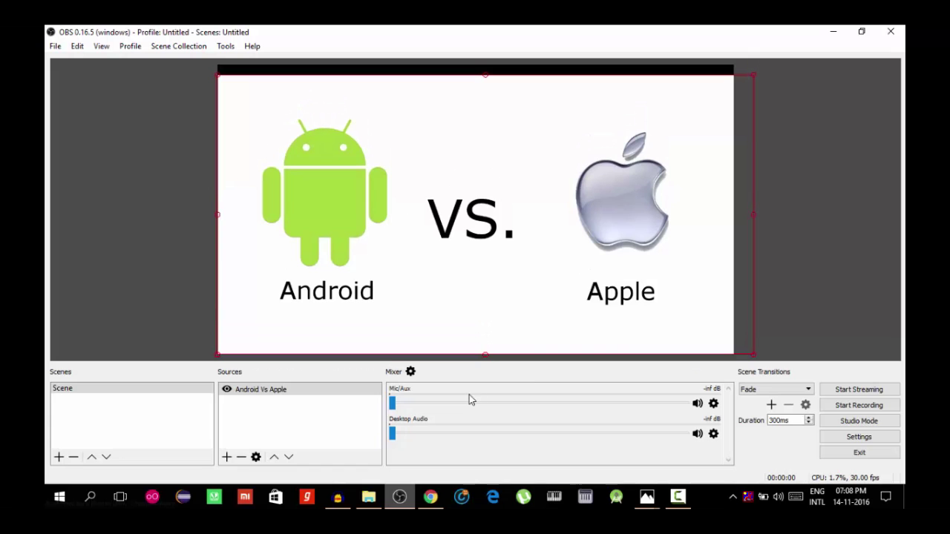
click(429, 495)
click(489, 31)
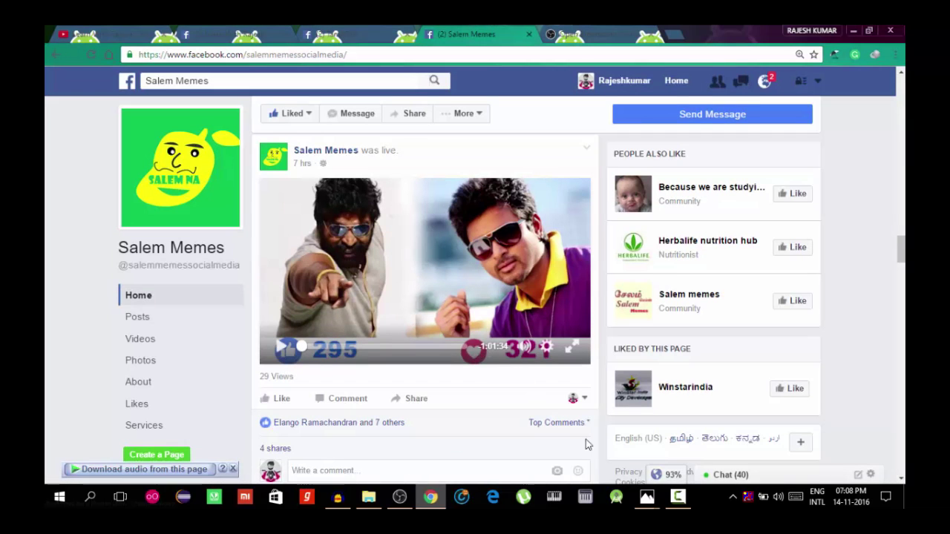
click(571, 33)
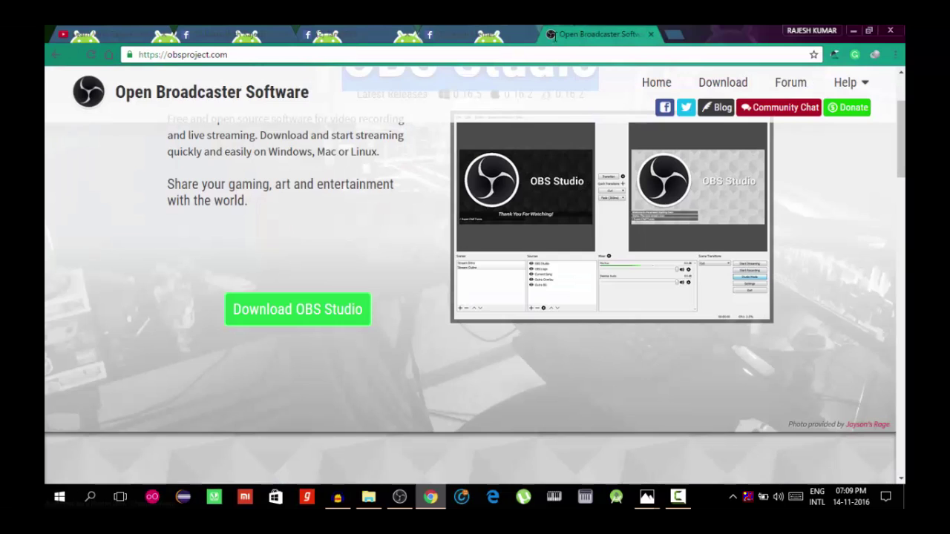
click(482, 33)
click(399, 496)
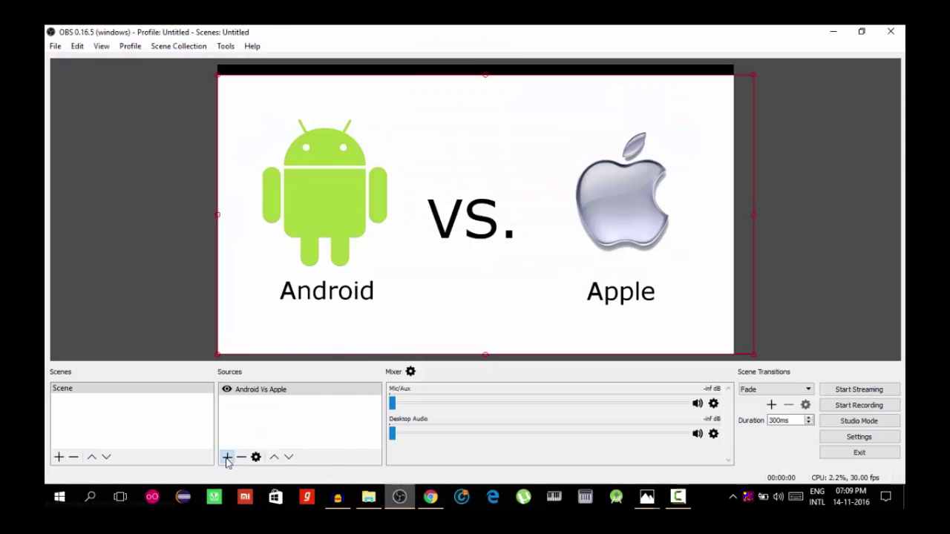
Step: Add a 'Like' image source using Like.png, shrunk and placed below the Android logo
click(227, 457)
click(270, 363)
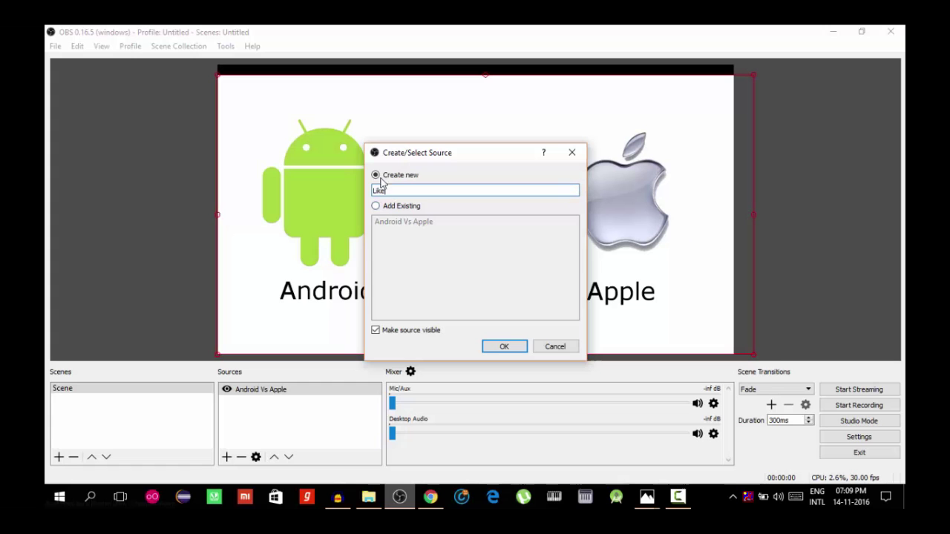
click(504, 347)
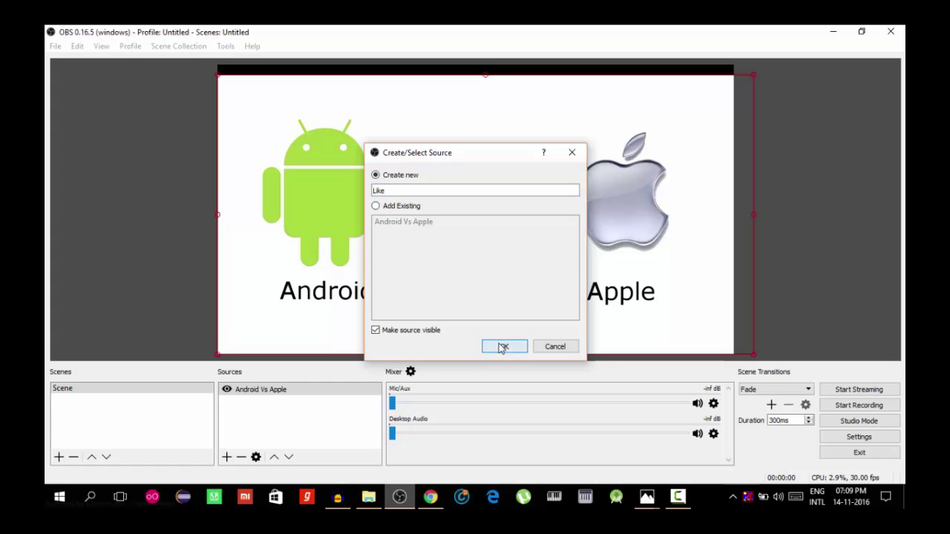
click(667, 340)
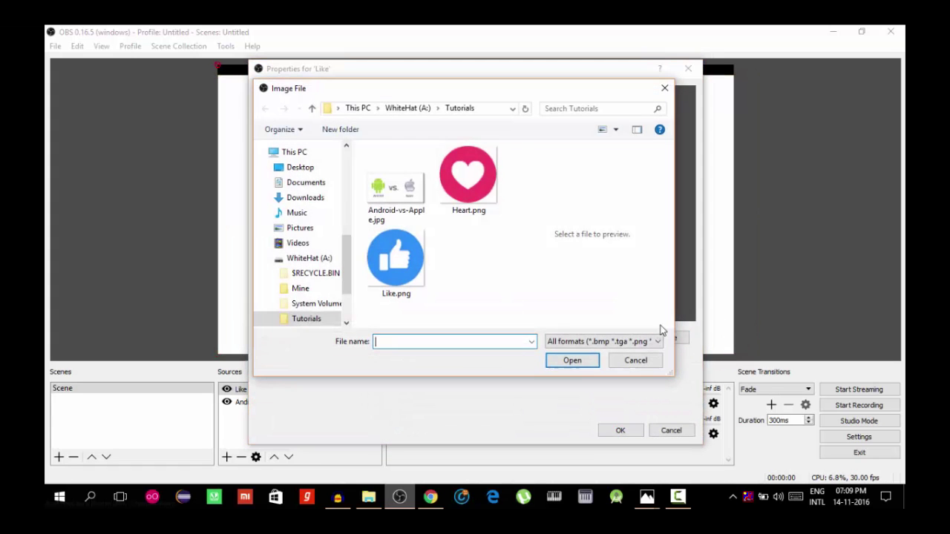
double_click(412, 259)
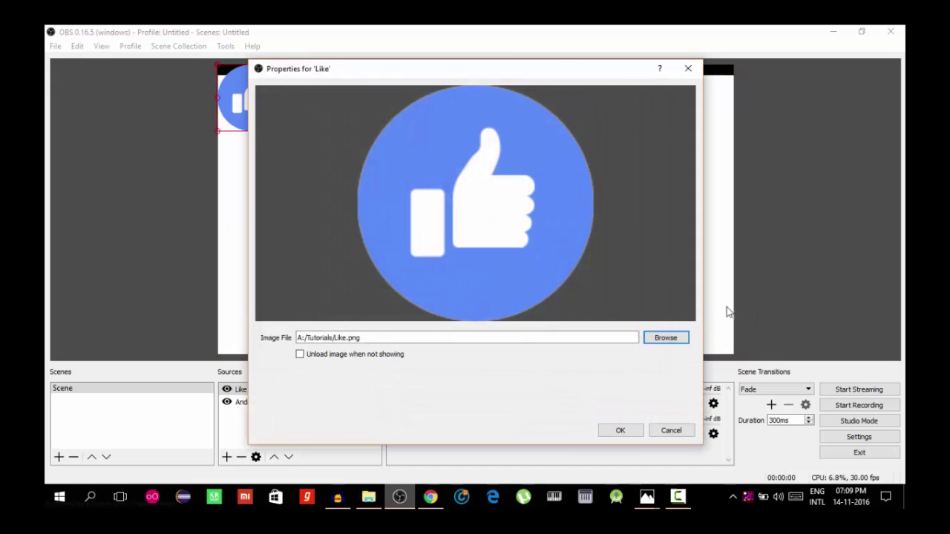
click(628, 434)
drag(277, 108, 296, 307)
drag(277, 275, 273, 337)
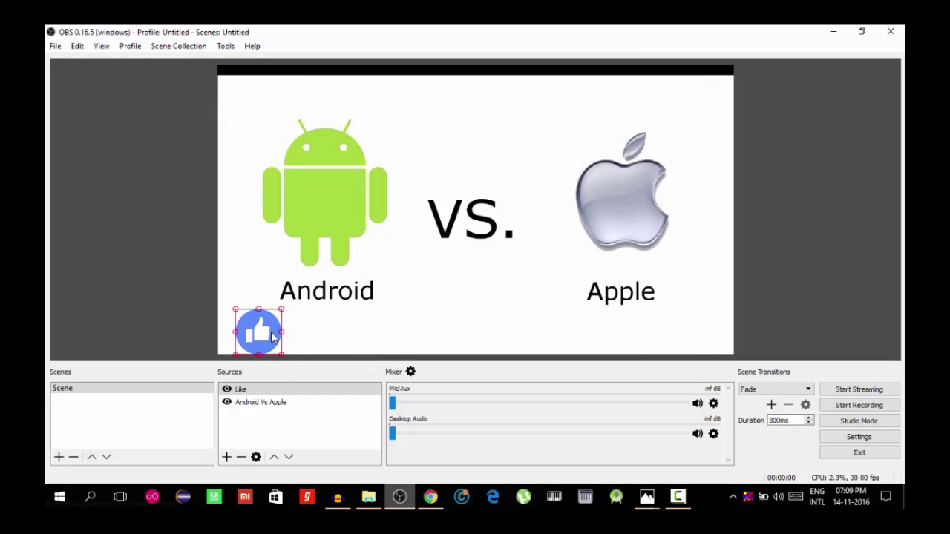
Step: Add a stray default 'Image' source, then delete it from the Sources list
click(227, 457)
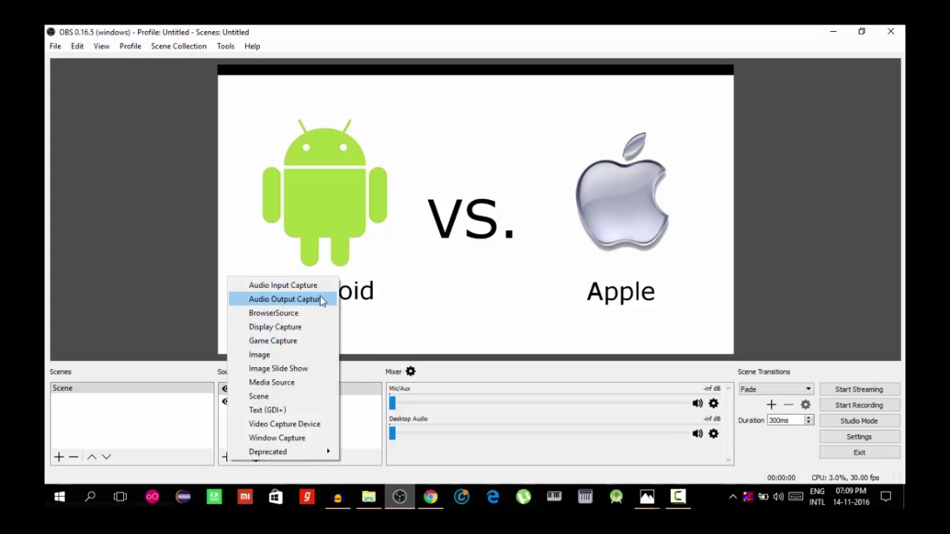
click(269, 355)
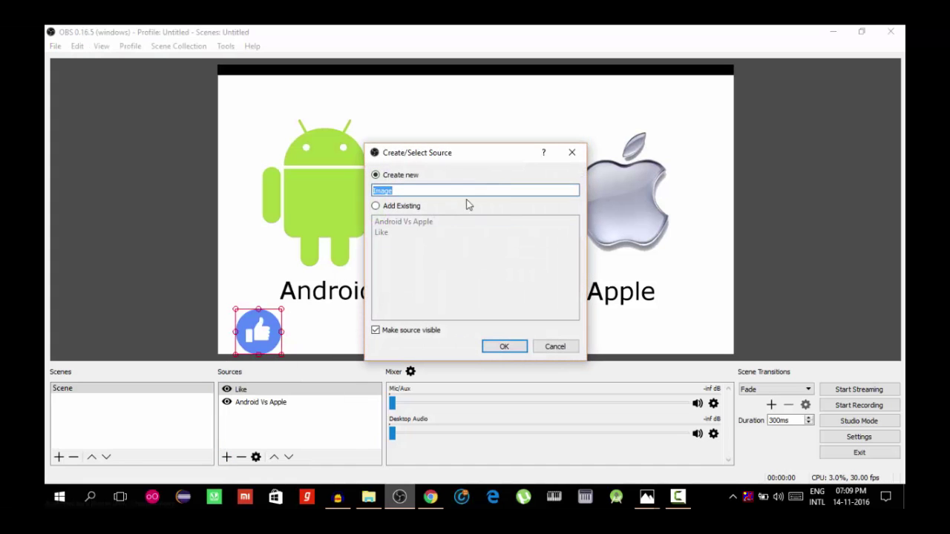
click(498, 345)
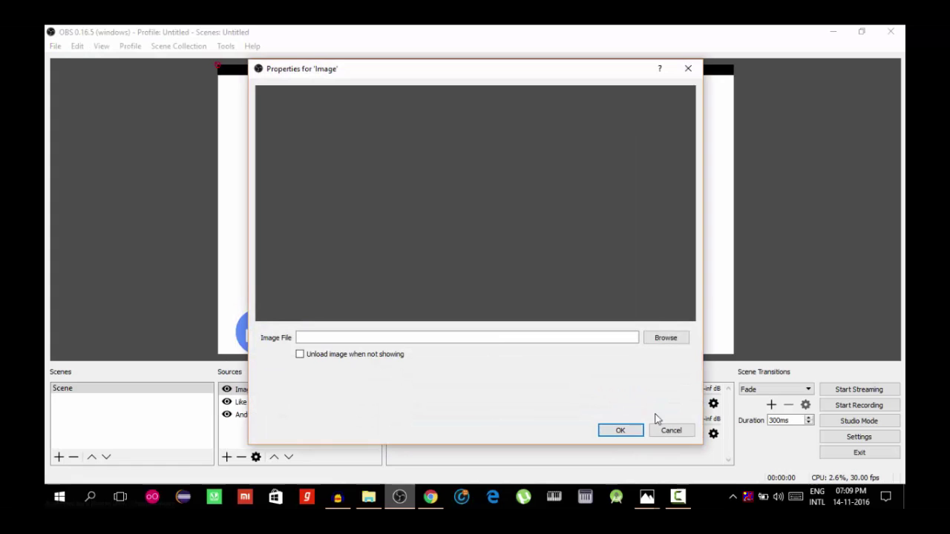
click(663, 426)
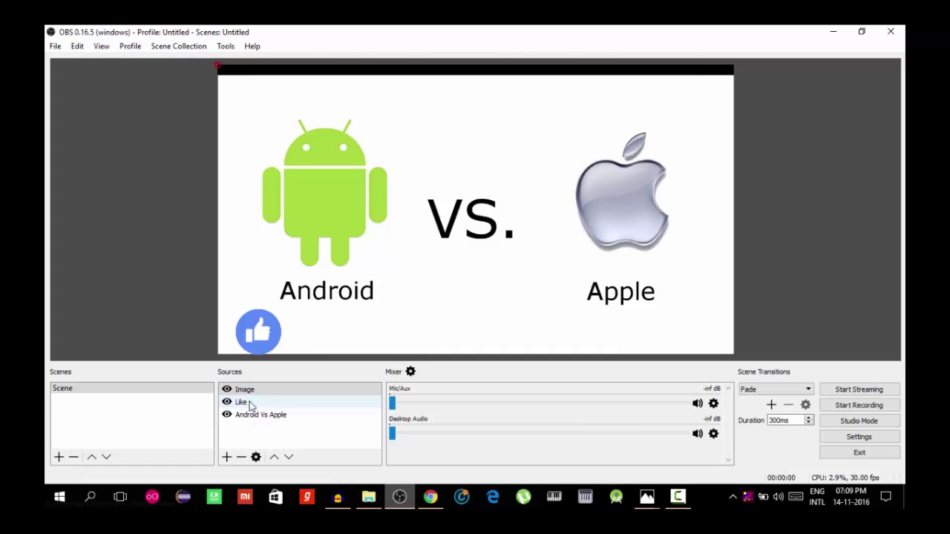
click(249, 392)
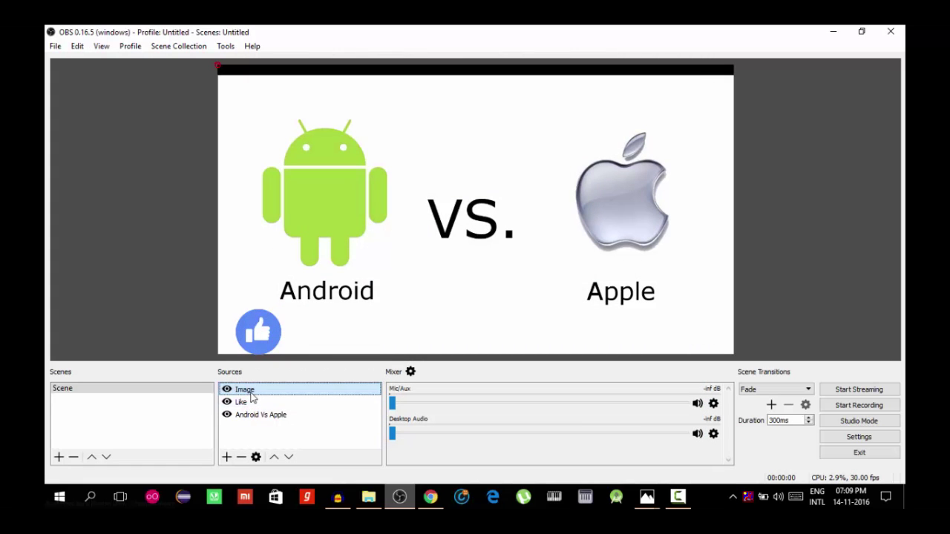
key(Delete)
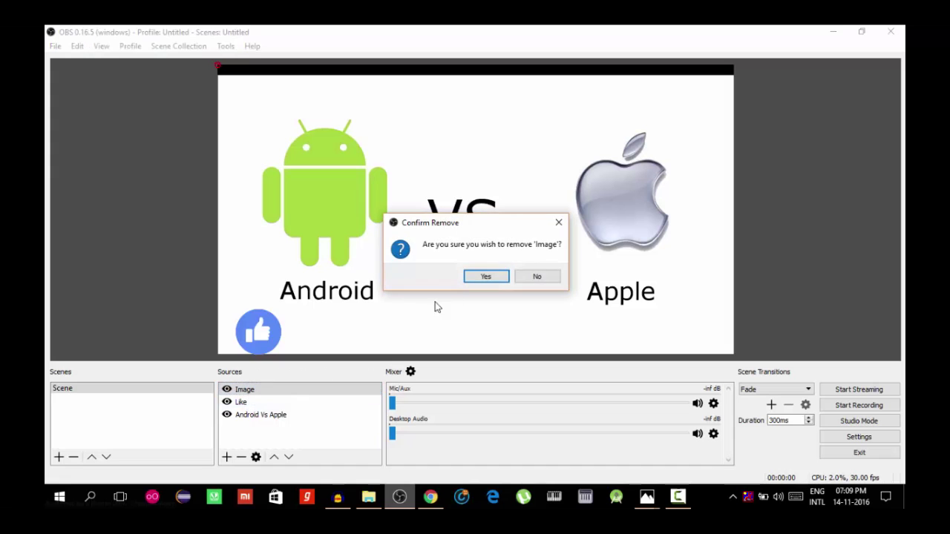
click(475, 278)
Step: Add a 'Heart' image source using Heart.png and place it below the Apple label
click(226, 457)
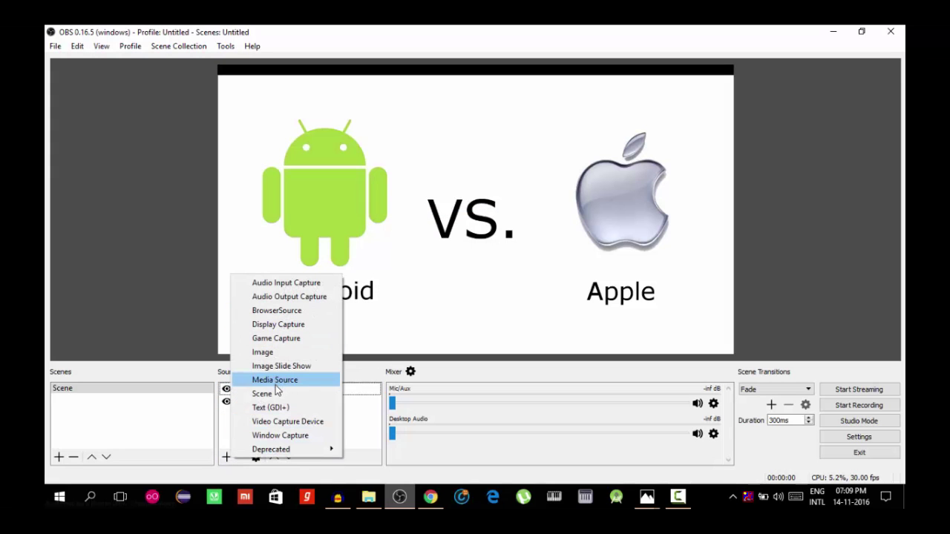
click(263, 351)
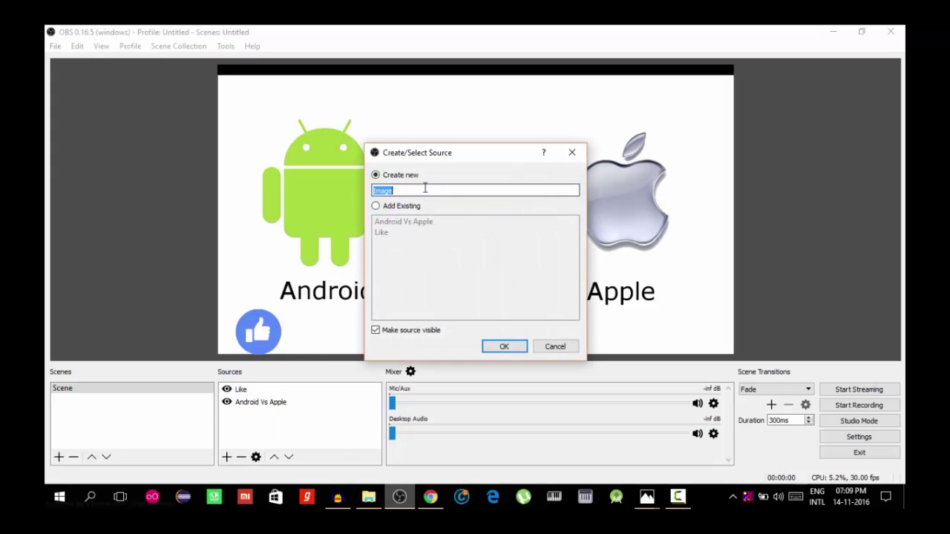
text(Heart)
click(502, 347)
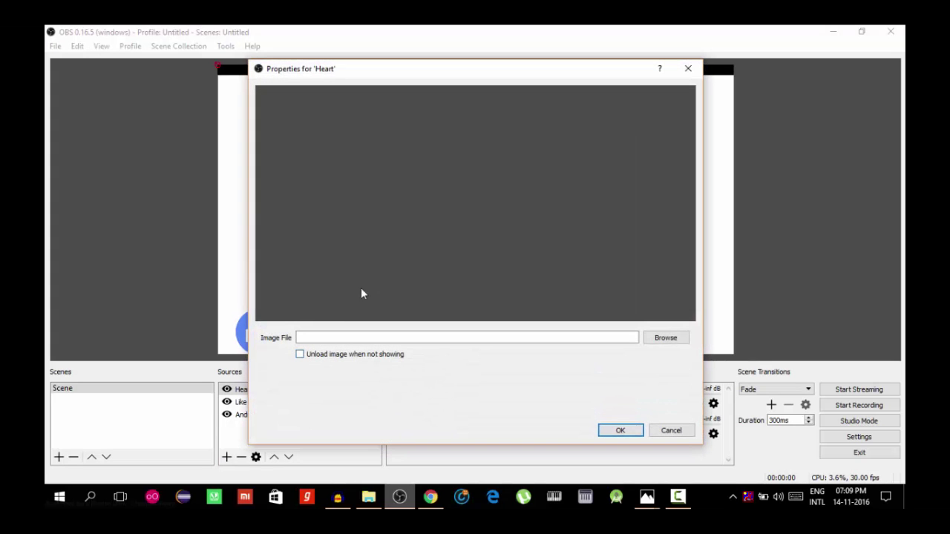
click(666, 338)
double_click(473, 197)
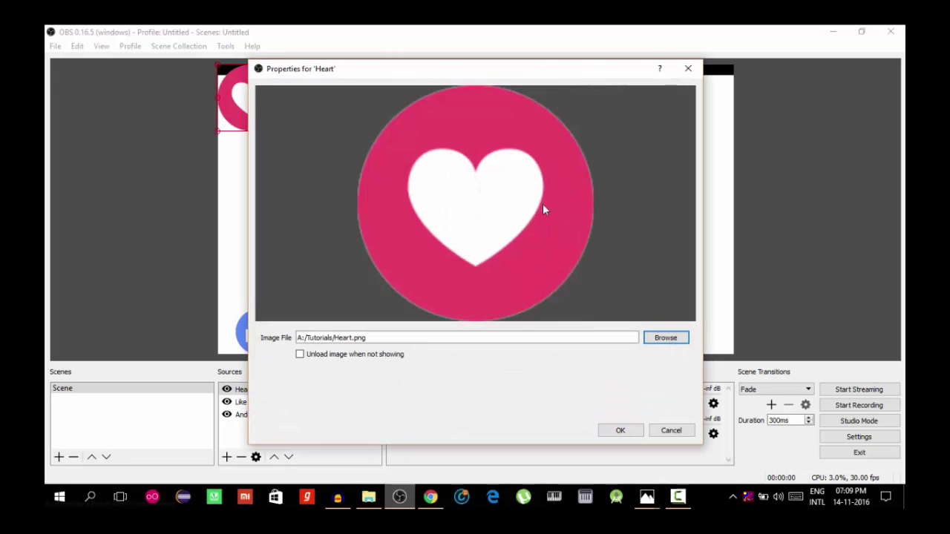
click(620, 430)
drag(259, 124, 273, 341)
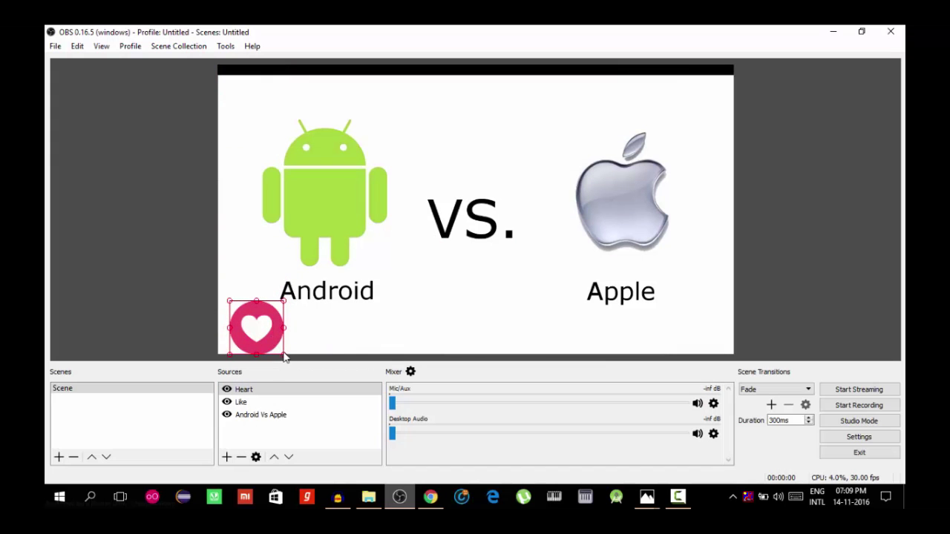
drag(277, 343, 587, 337)
drag(585, 338, 583, 337)
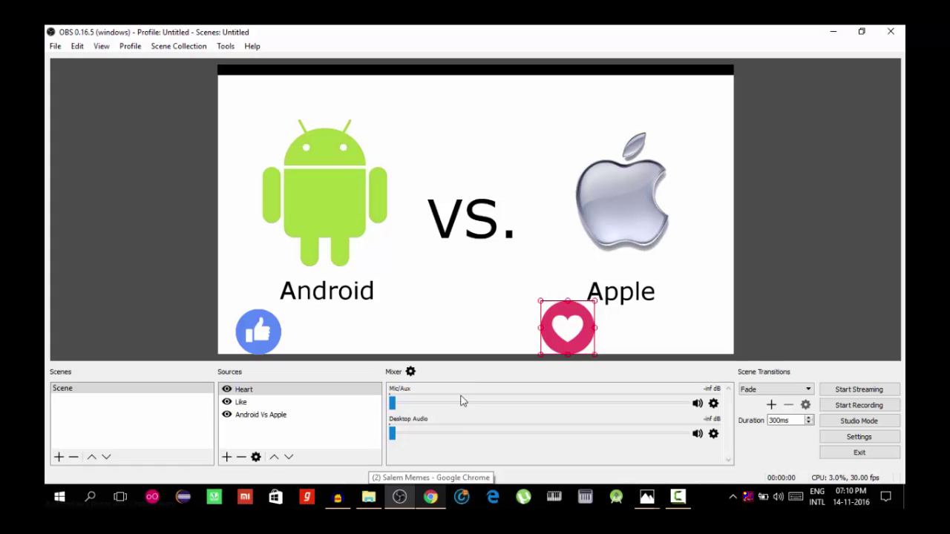
click(432, 493)
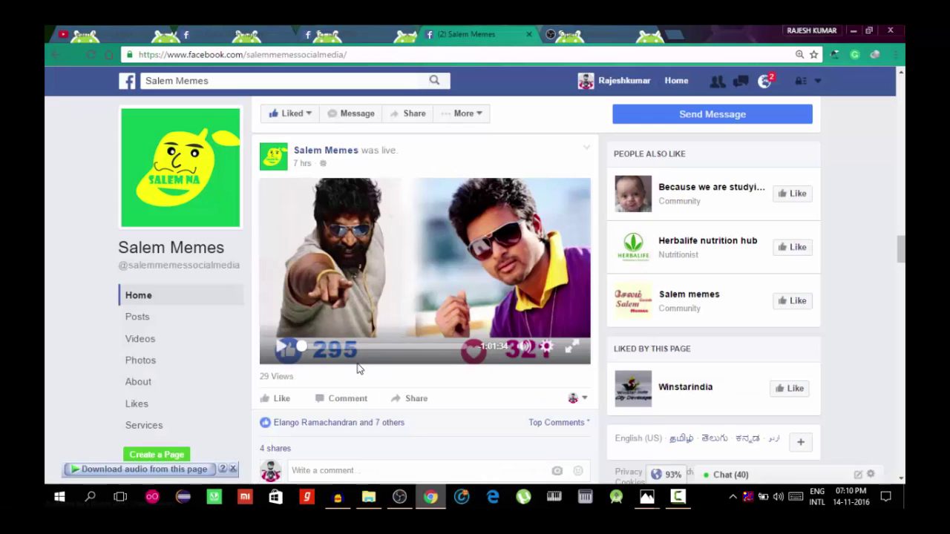
click(466, 53)
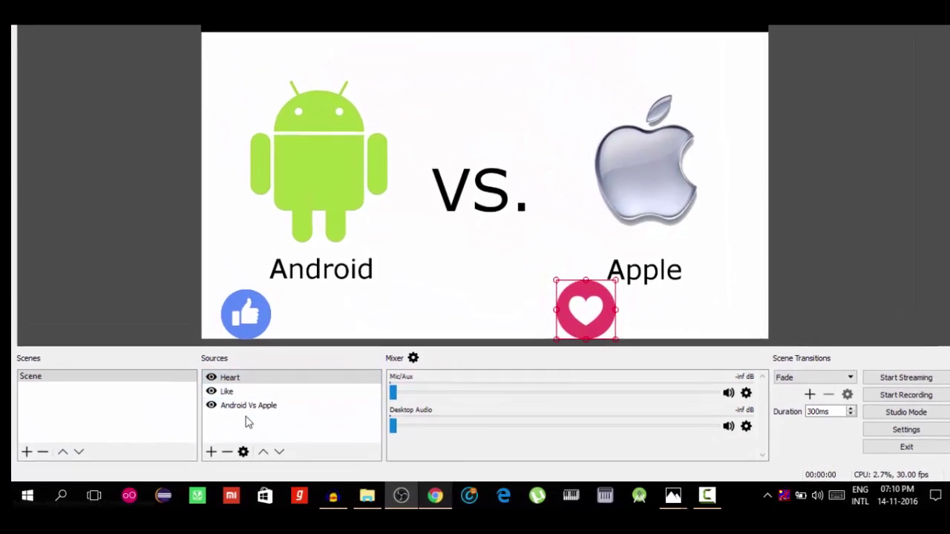
Step: Add a text source named 'Android No Count'
click(195, 451)
click(234, 393)
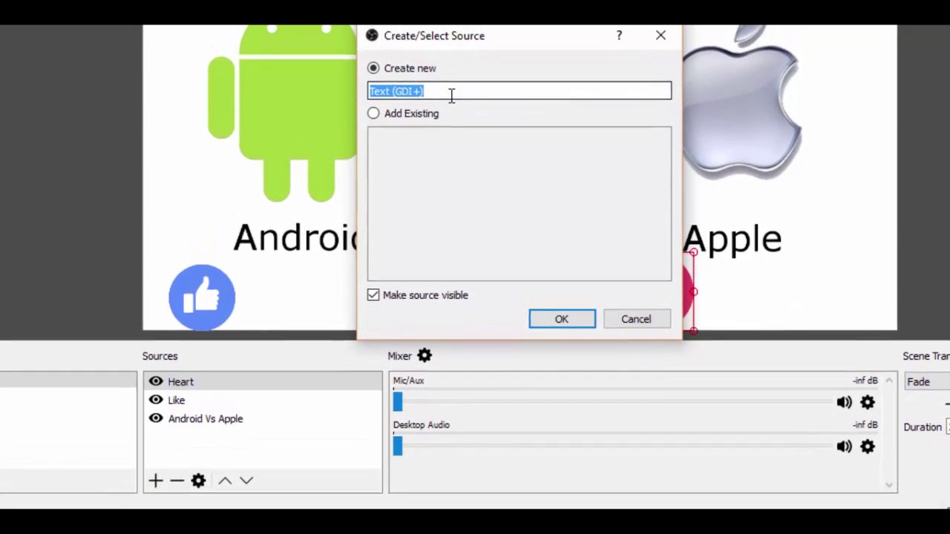
text(Android No Count)
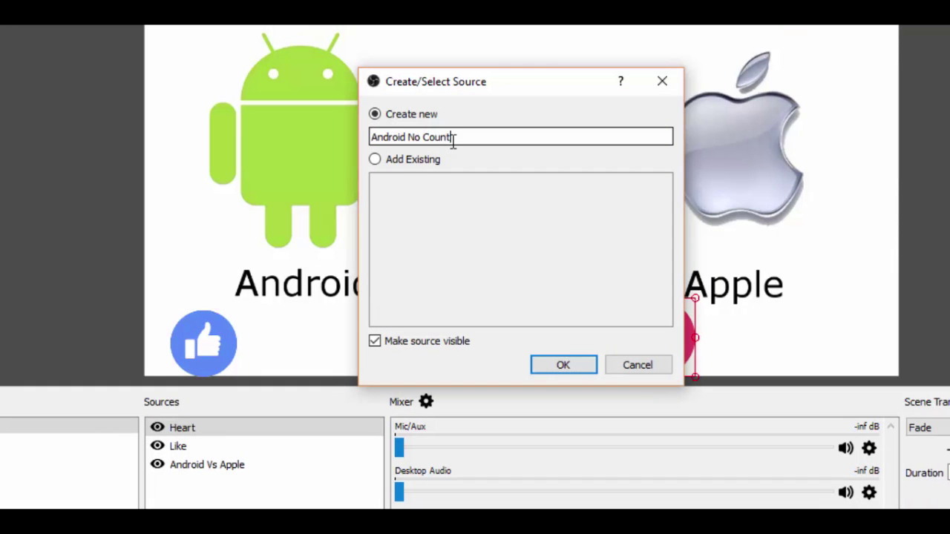
click(558, 364)
Step: Set its font to Arial Black and text to 0, enlarged beside the thumbs-up
click(609, 308)
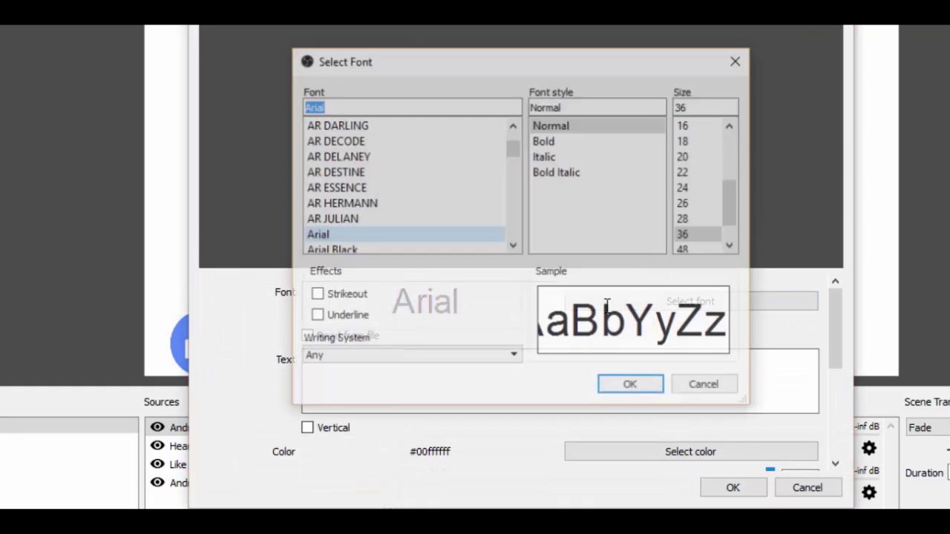
click(363, 251)
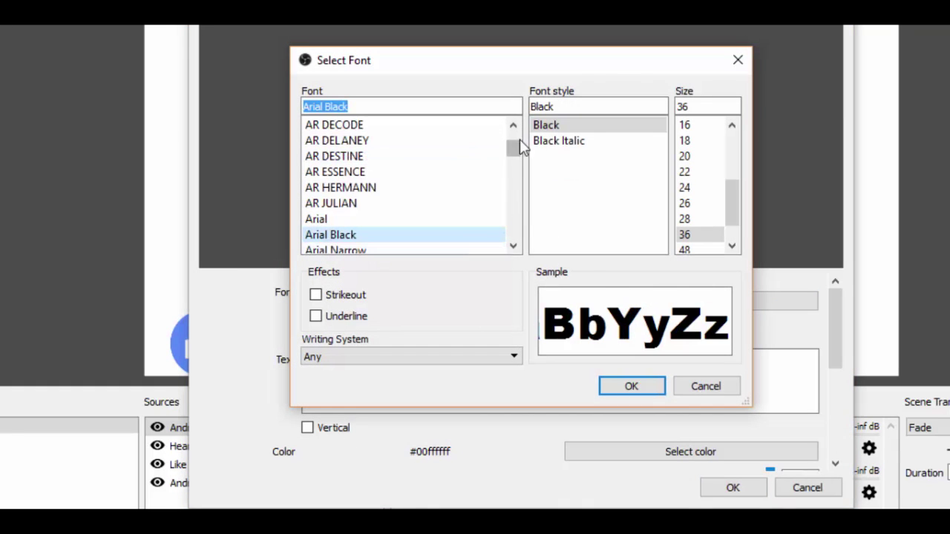
click(630, 387)
click(452, 383)
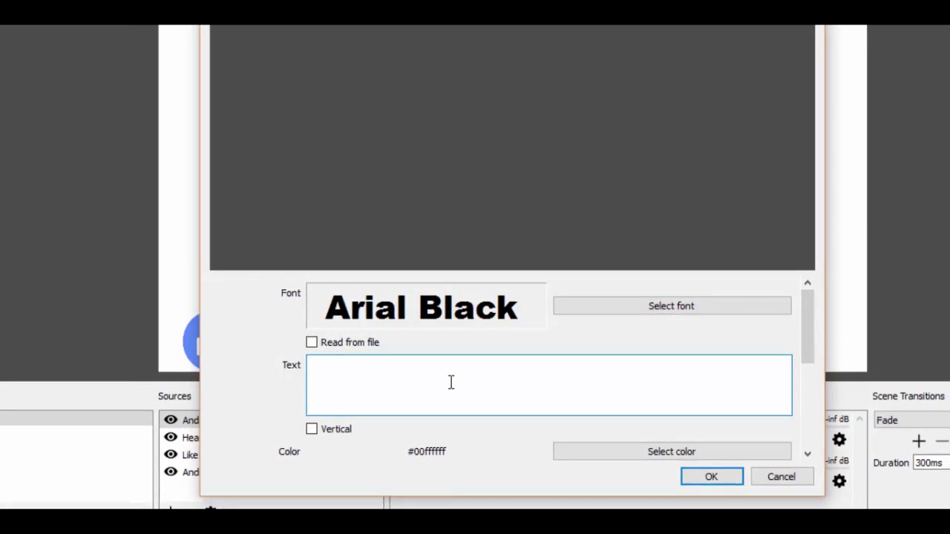
text(0)
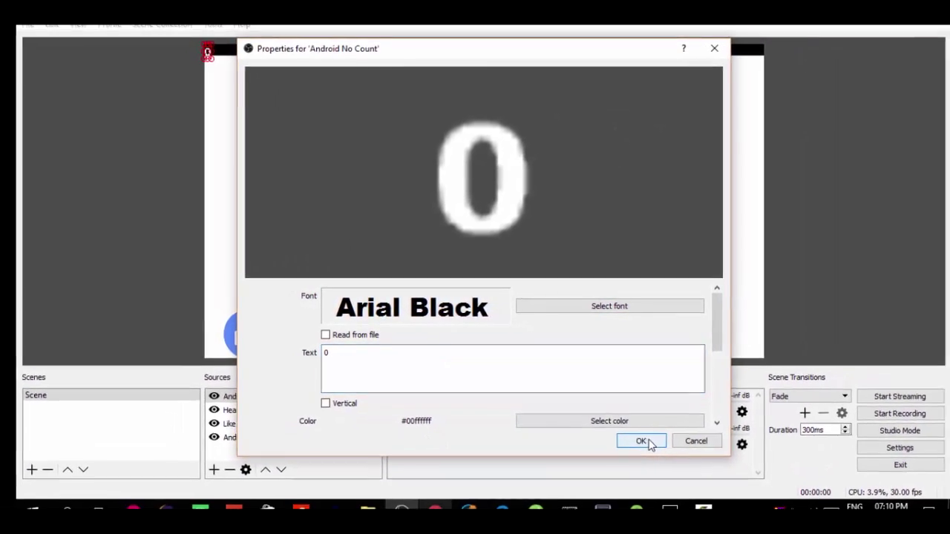
click(644, 442)
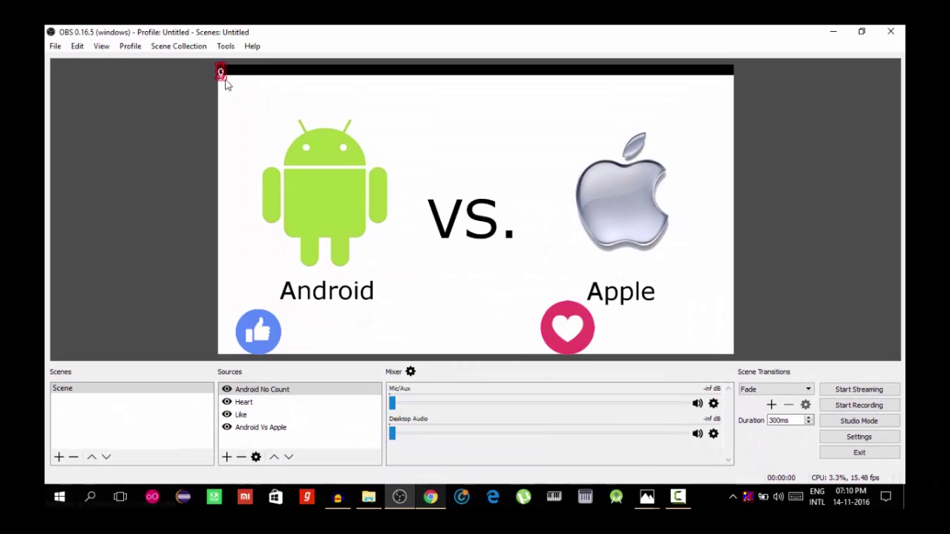
drag(226, 81, 321, 320)
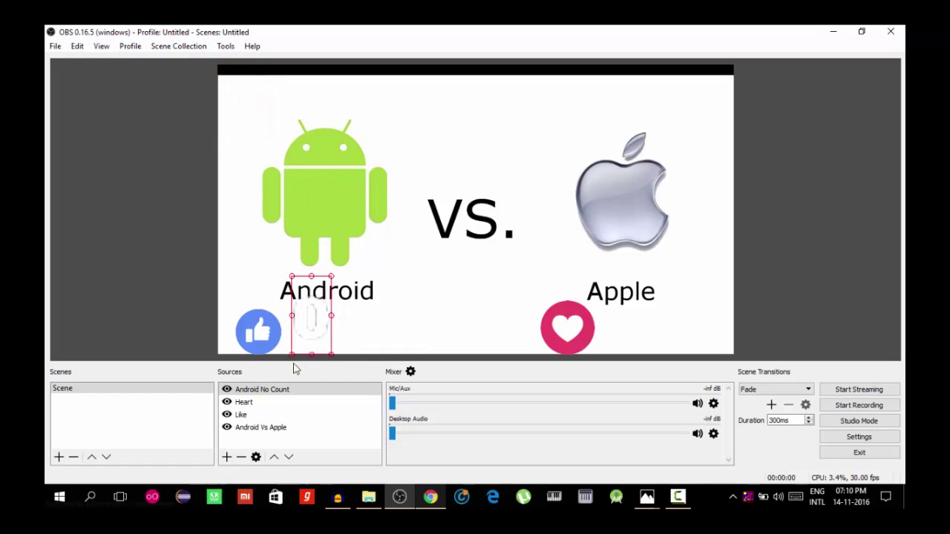
Step: Recolour the Android No Count 0 to bright blue #147eff and nudge it beside the thumbs-up
double_click(242, 391)
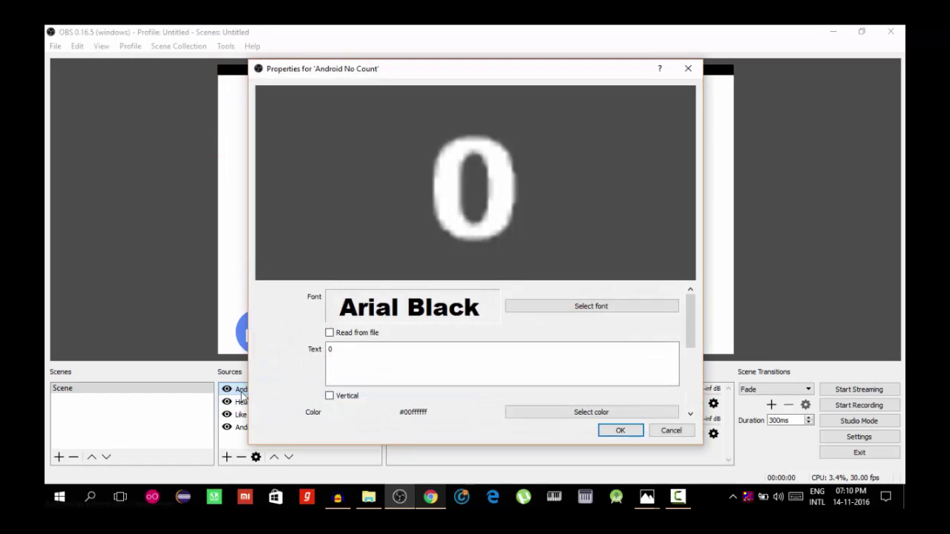
click(535, 410)
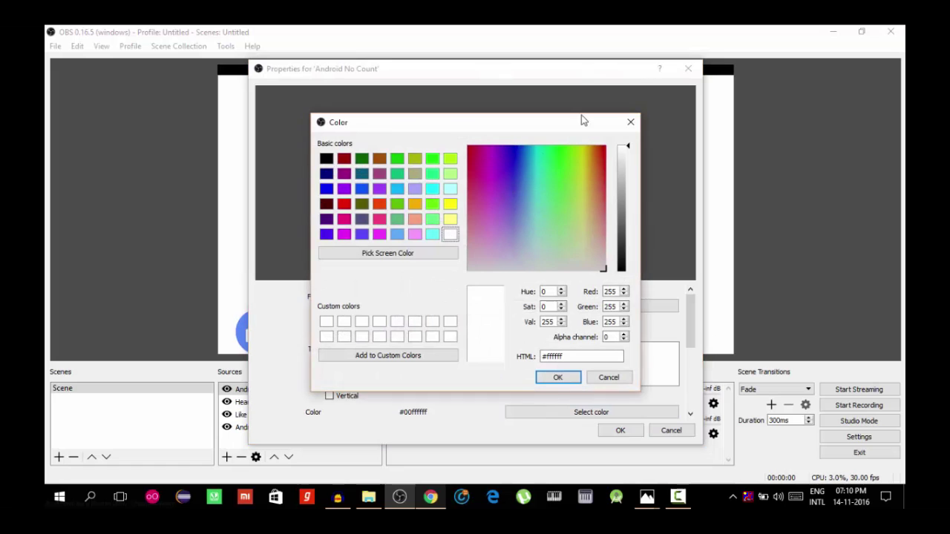
drag(511, 153, 524, 155)
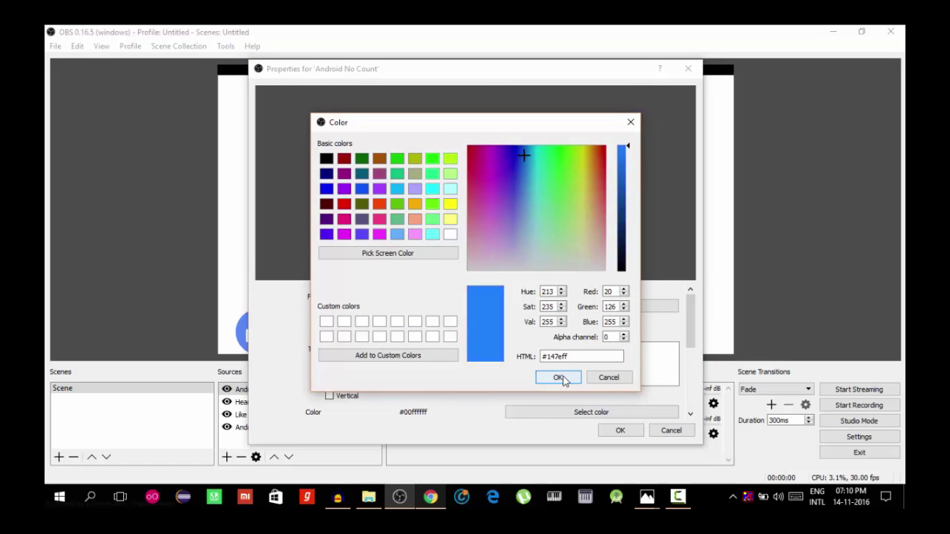
click(559, 378)
click(616, 430)
drag(312, 326, 312, 339)
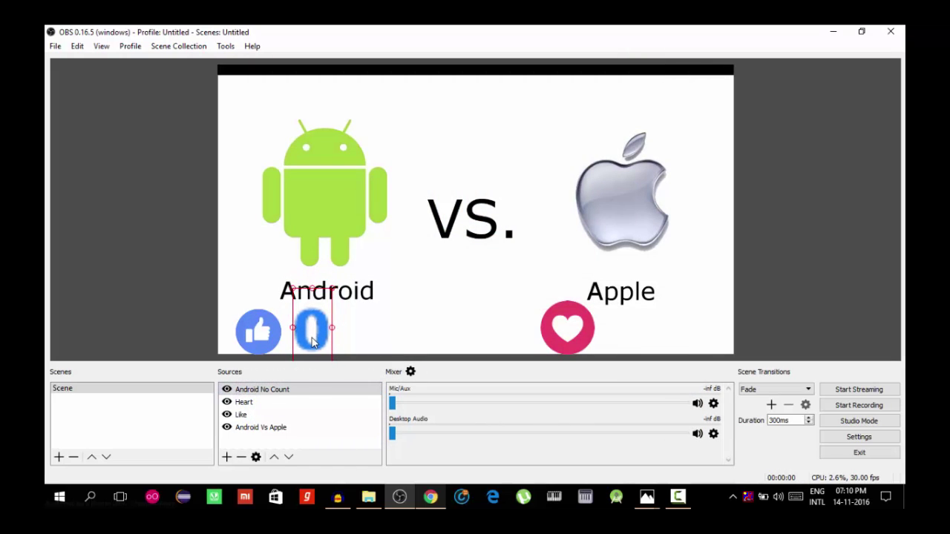
Step: Add a Text (GDI+) source named 'Apple No Count' using the Arial Black font
click(226, 457)
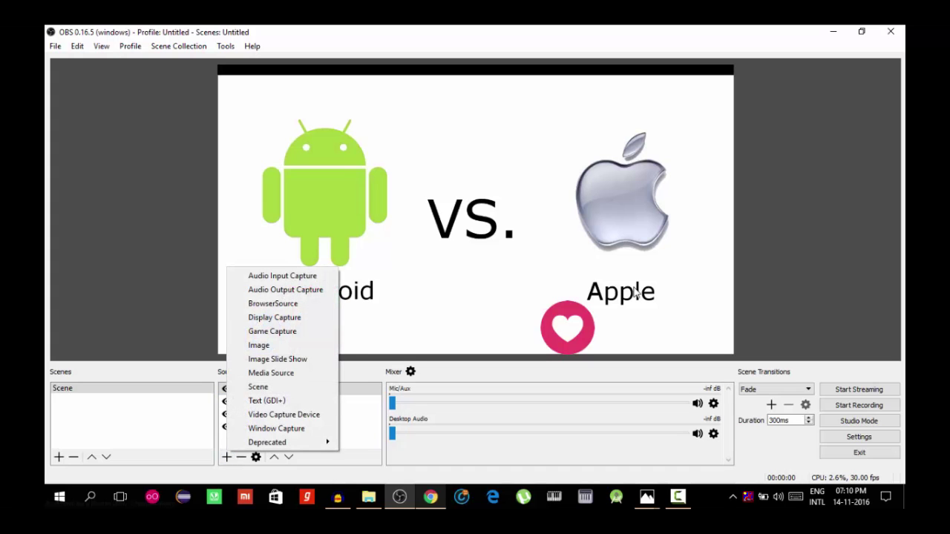
click(268, 400)
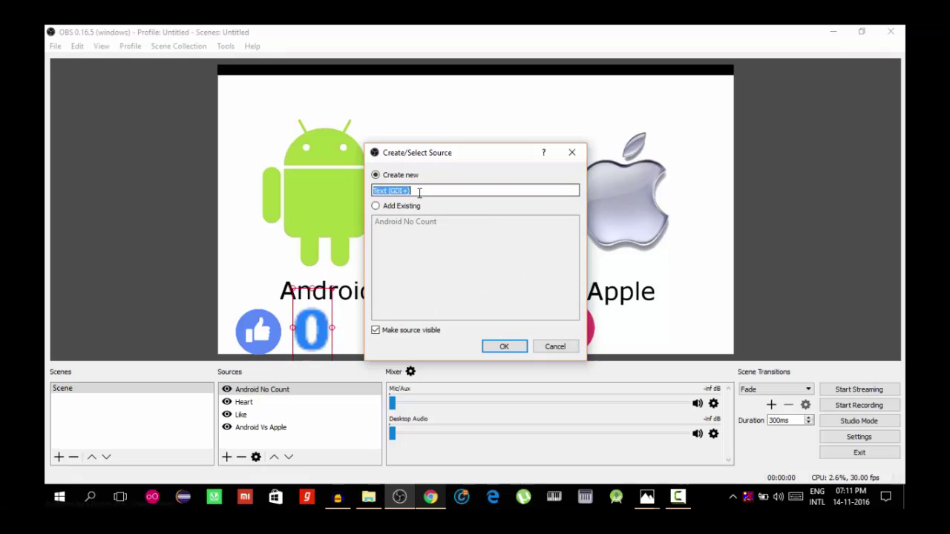
text(Apple No Count)
click(503, 349)
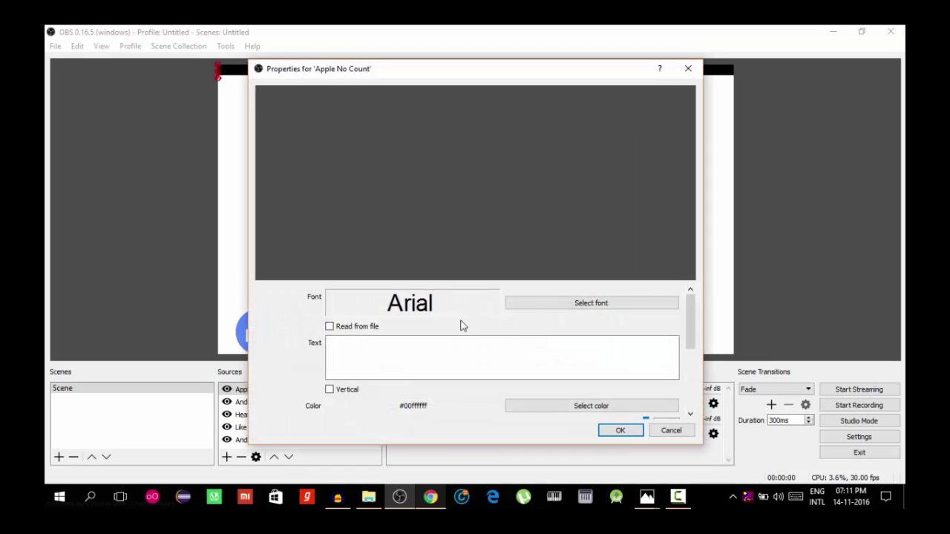
click(528, 304)
click(361, 268)
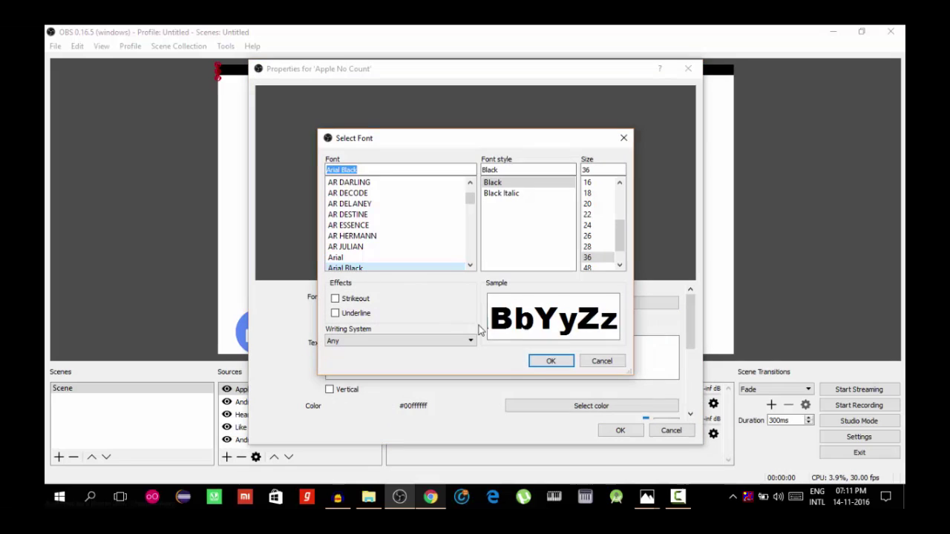
click(550, 362)
Step: Give the Apple count pink colour #ff0772 and stretch its box taller
click(551, 411)
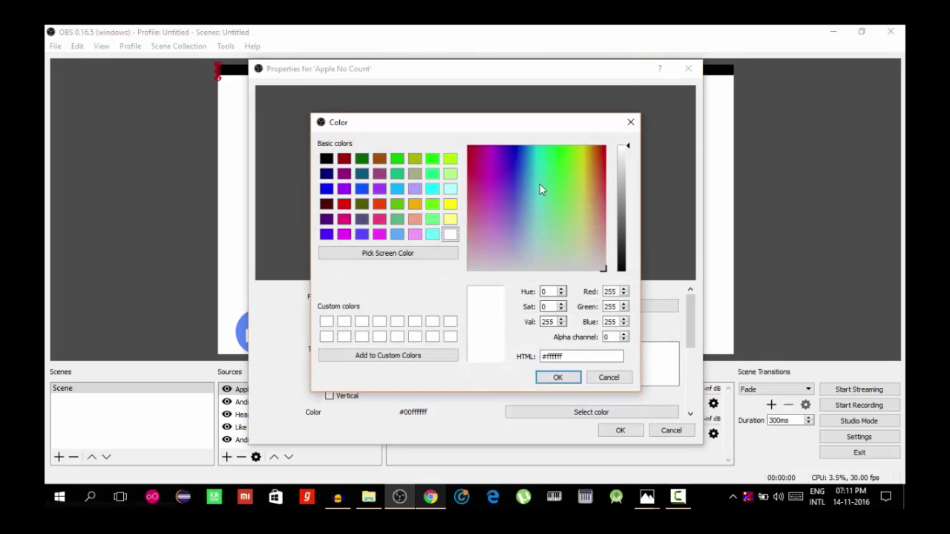
drag(543, 207, 480, 153)
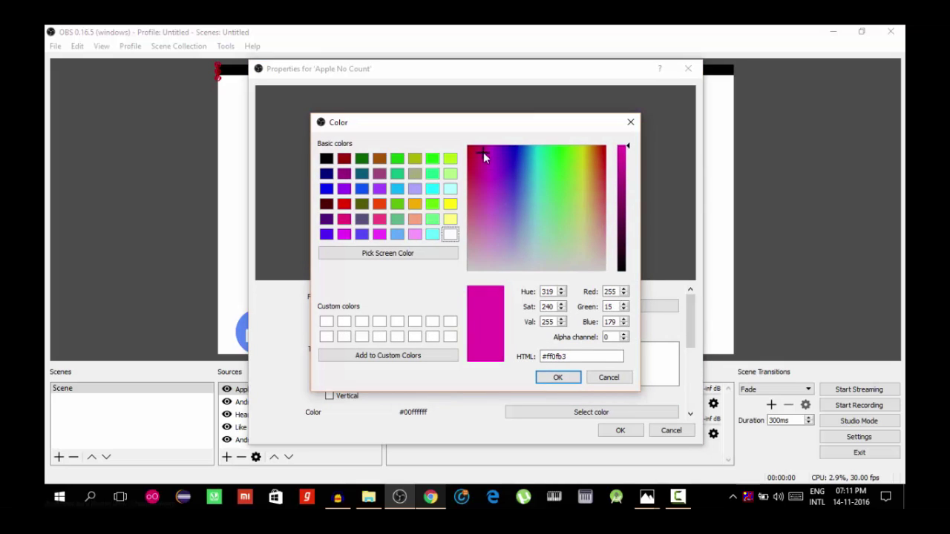
drag(475, 148, 477, 148)
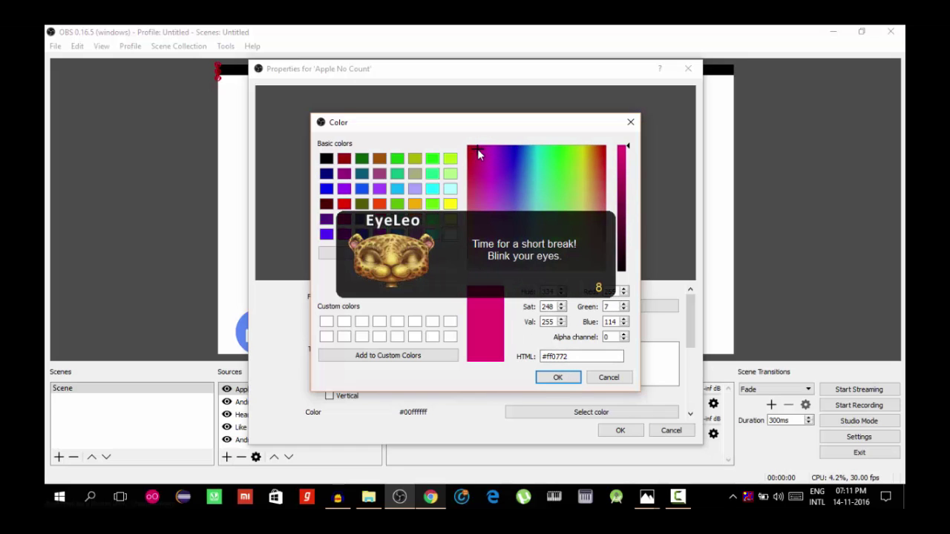
click(557, 378)
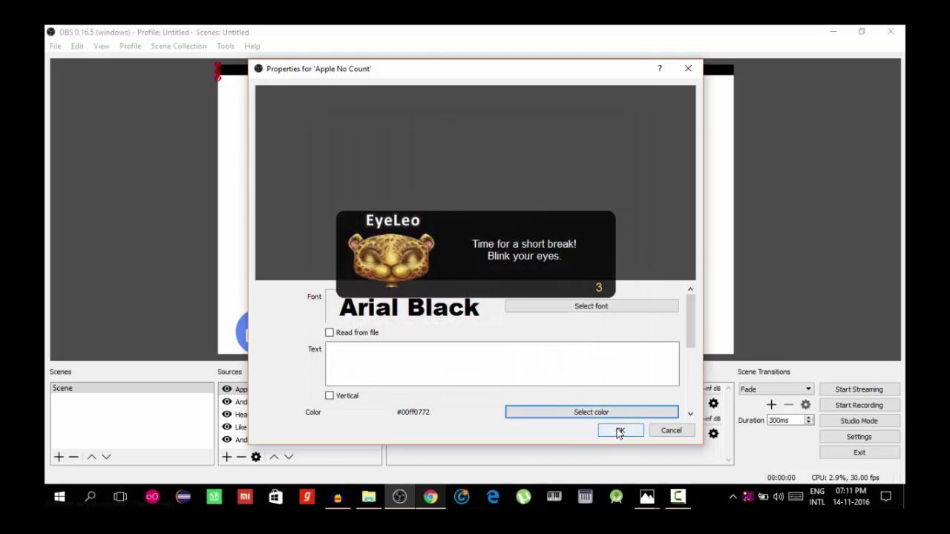
click(619, 431)
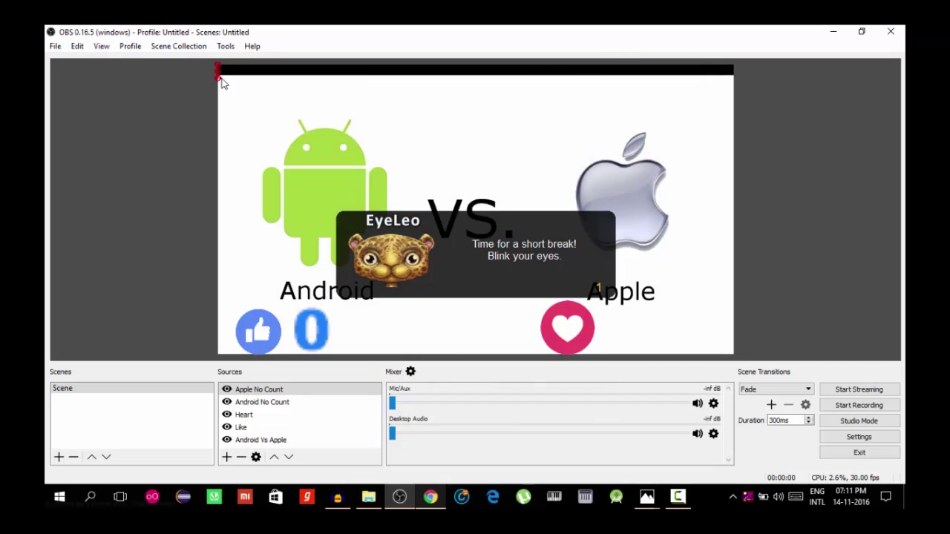
drag(221, 83, 250, 133)
Step: Set the Apple count text to 0, place it beside the heart, then bring Chrome forward
double_click(265, 391)
click(402, 347)
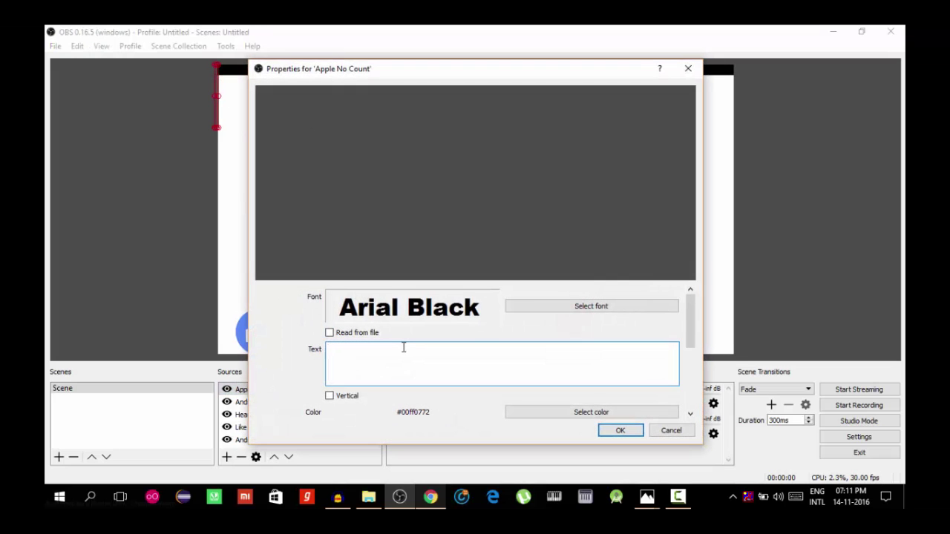
text())
key(BackSpace)
text(0)
click(614, 432)
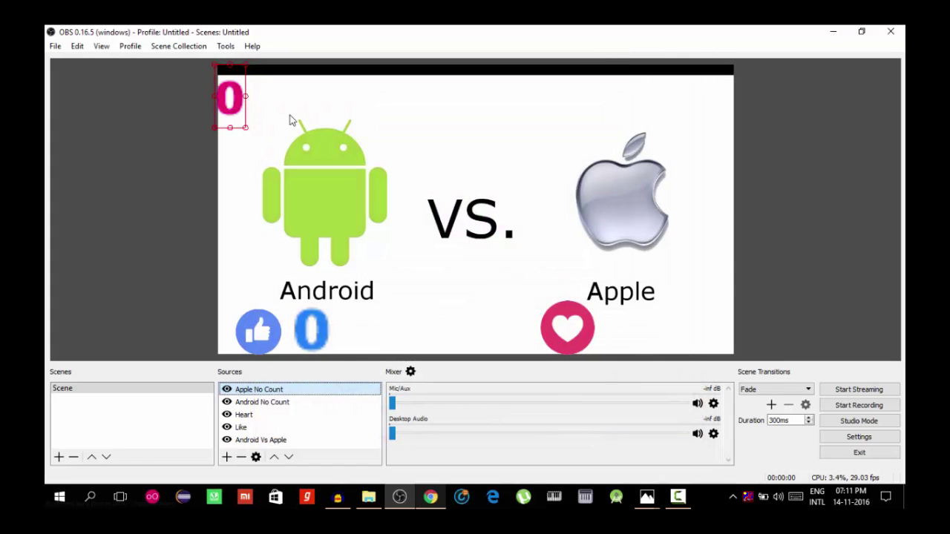
drag(233, 117, 622, 345)
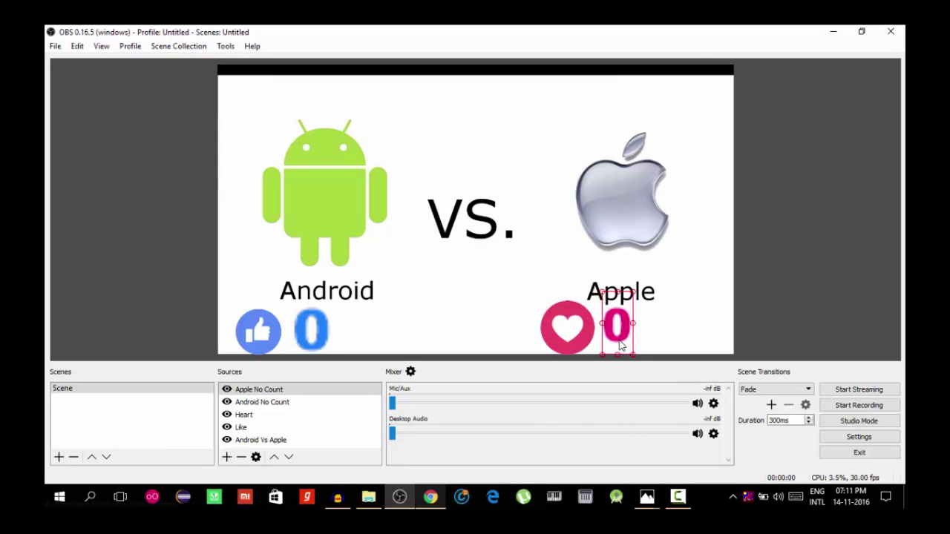
click(430, 496)
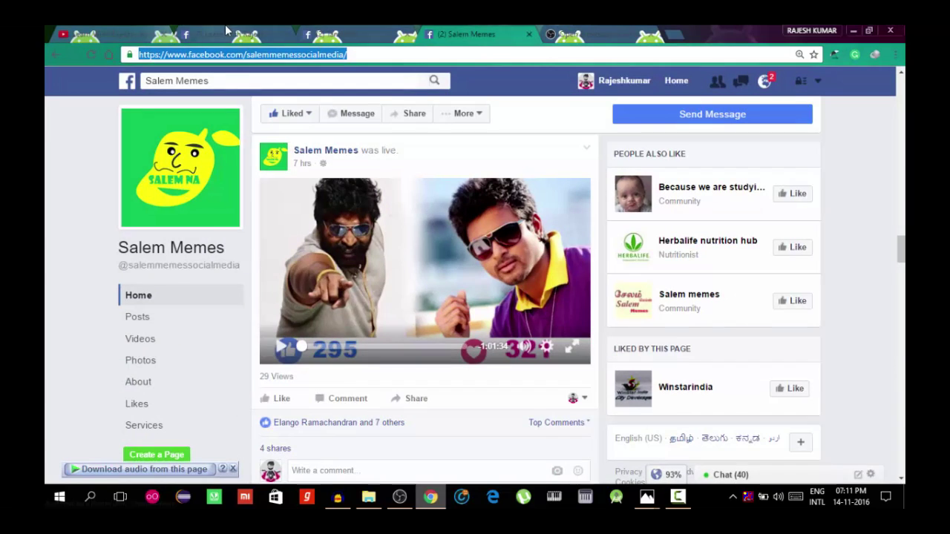
Step: On the Facebook page, go to Publishing Tools > Video Library and start a new live video
click(226, 29)
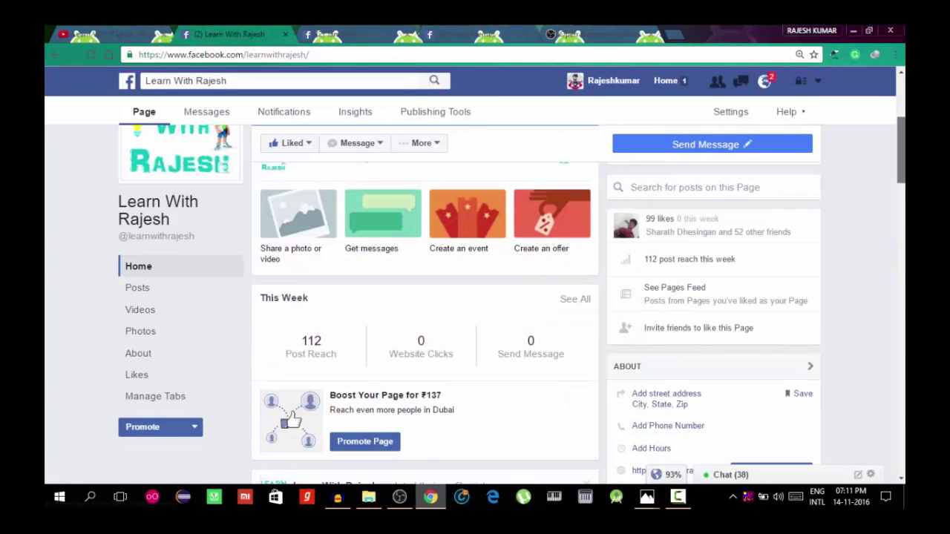
scroll(172, 147, up, 3)
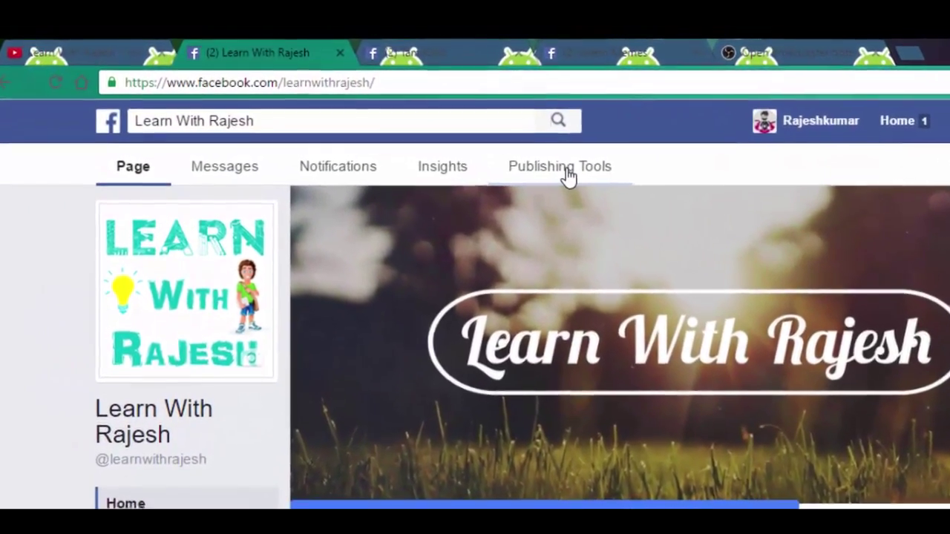
click(556, 166)
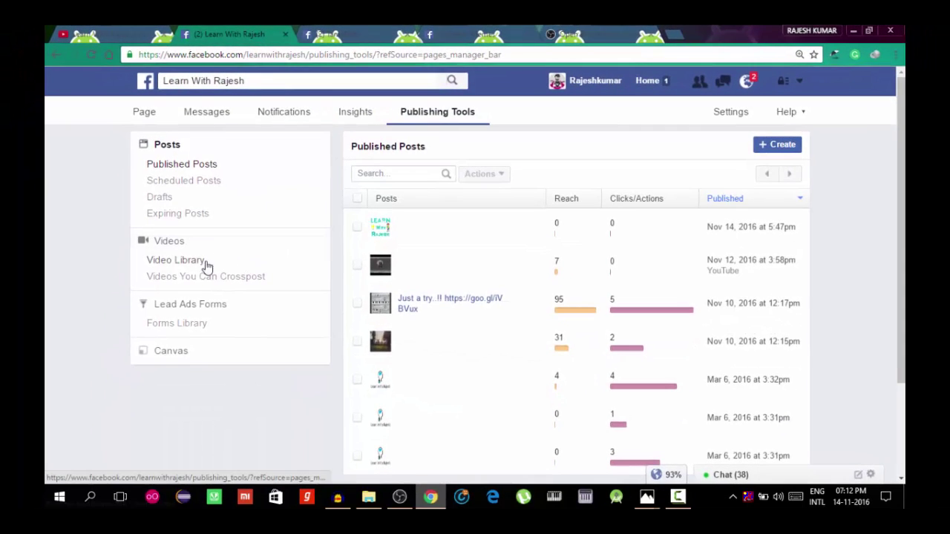
click(178, 266)
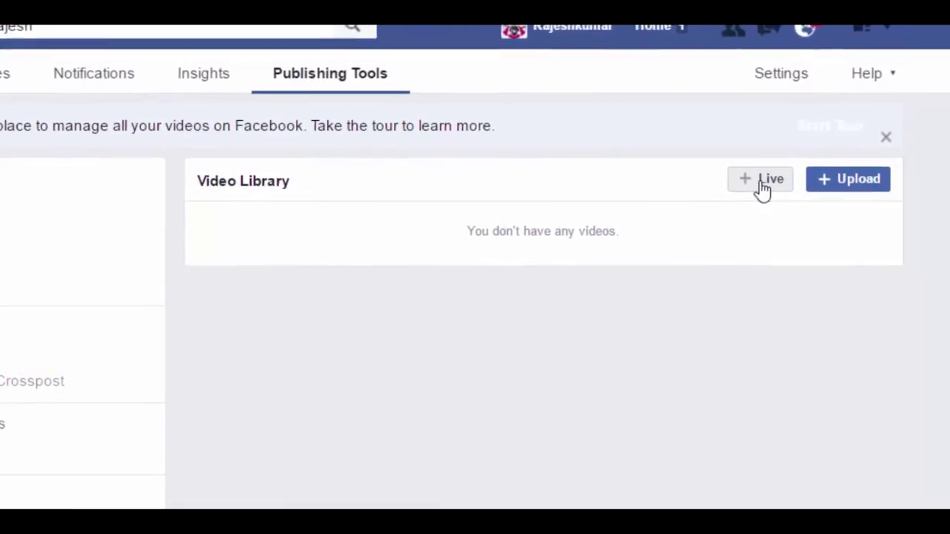
click(947, 161)
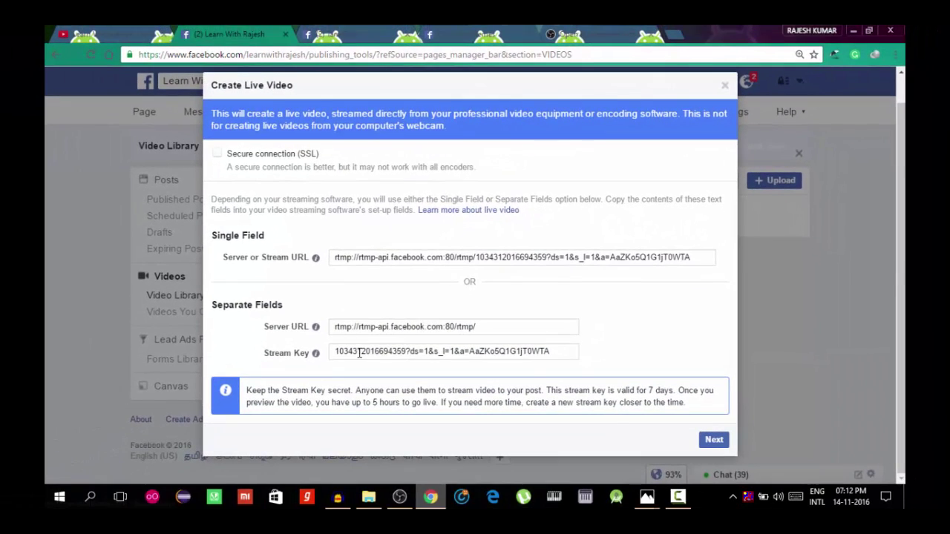
Step: Select and copy the full Stream Key value, then return to OBS Studio
click(359, 353)
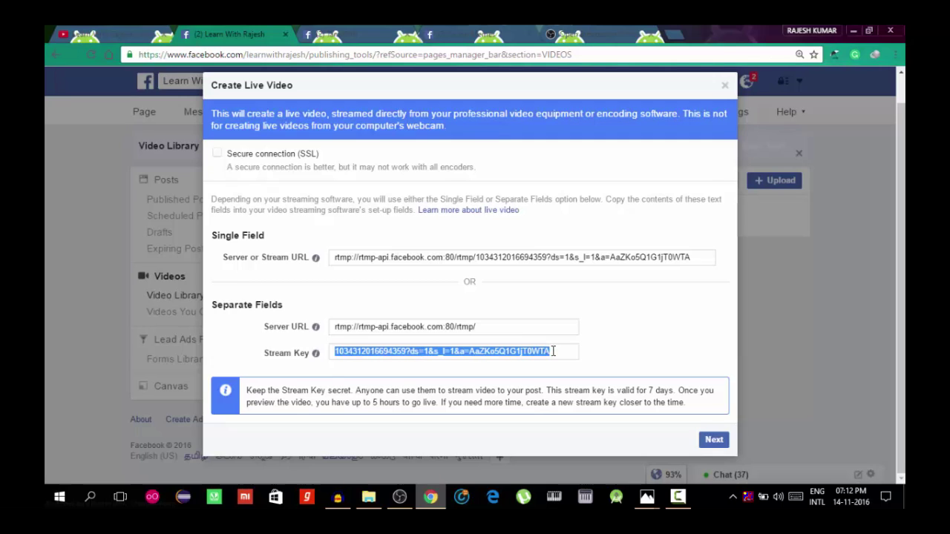
mouse_move(317, 356)
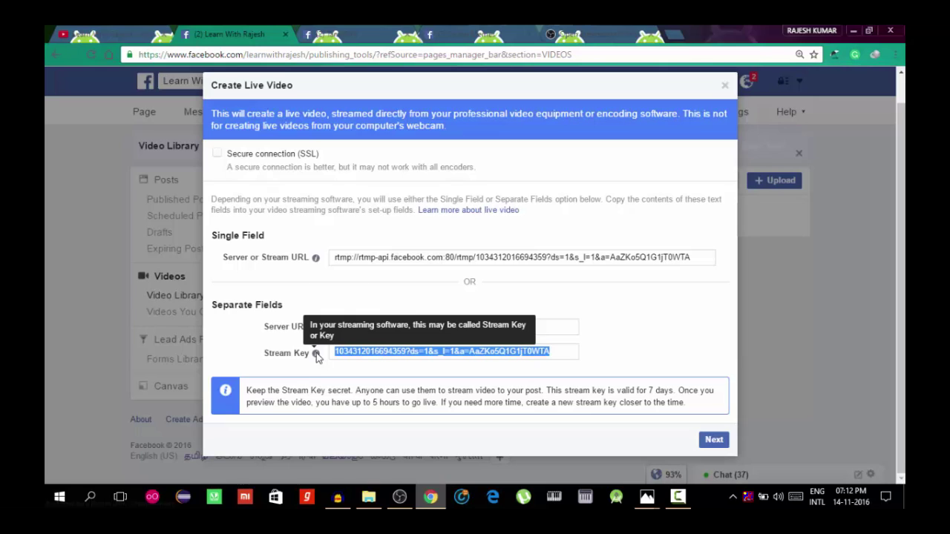
click(560, 353)
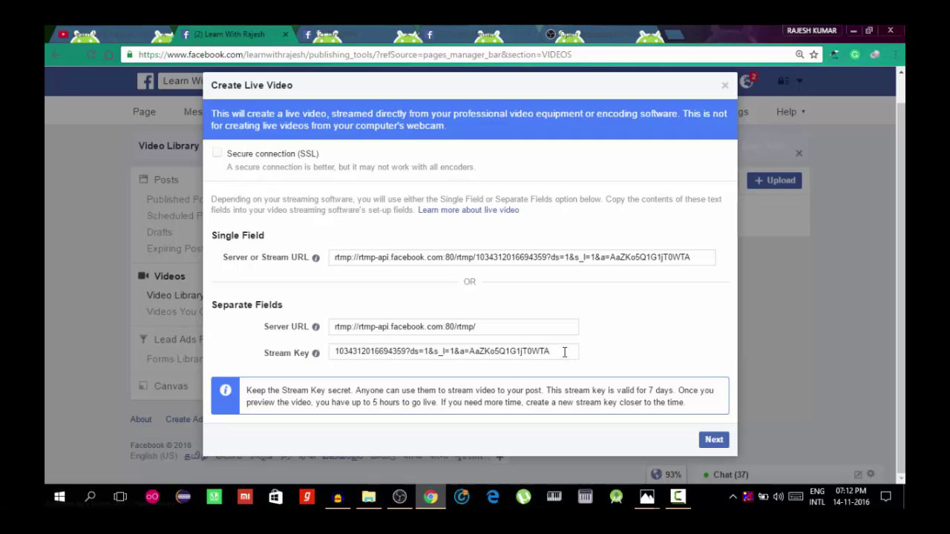
drag(564, 352, 342, 377)
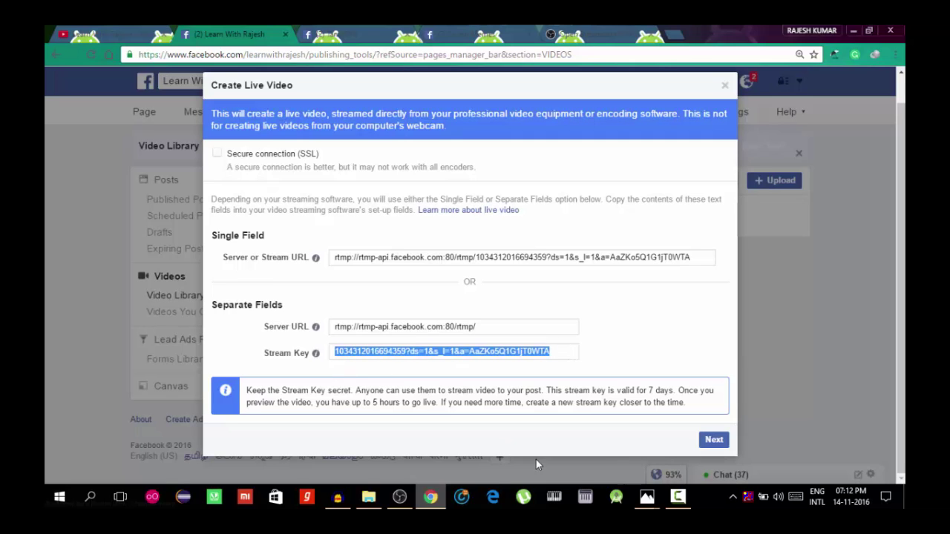
click(392, 500)
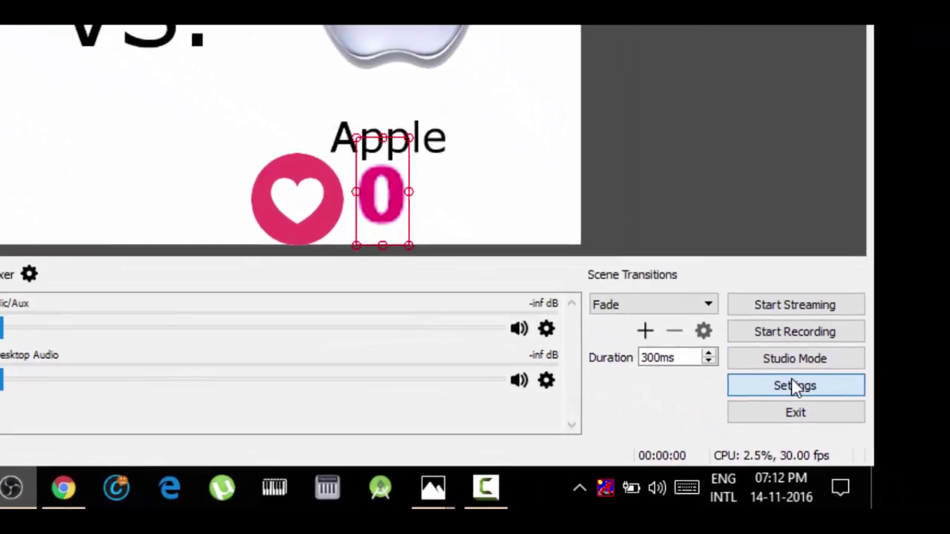
Step: In OBS Settings > Stream, choose Facebook Live as the streaming service
click(859, 436)
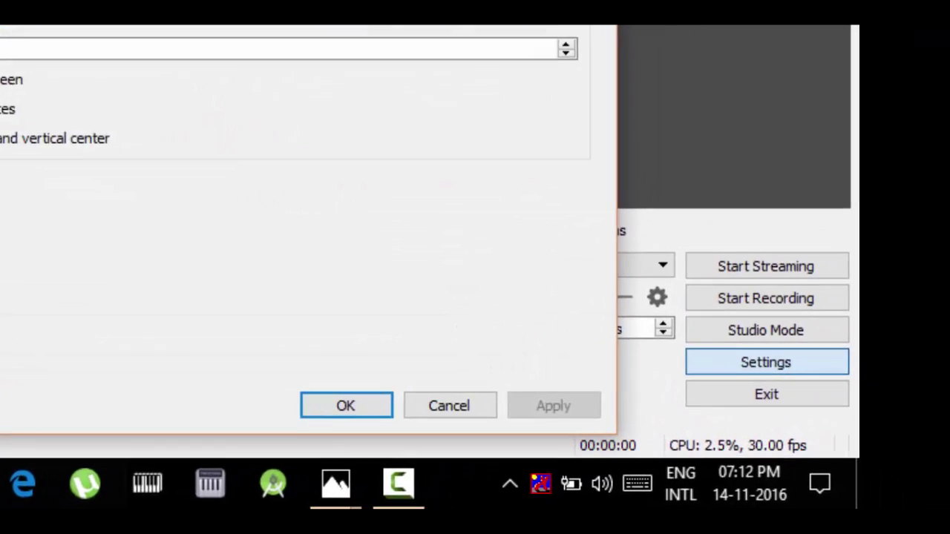
key(Return)
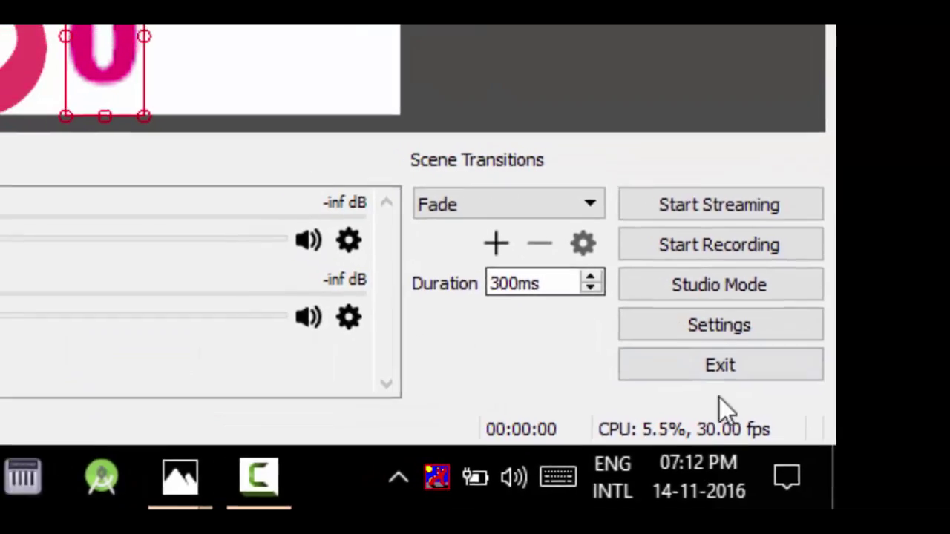
click(719, 325)
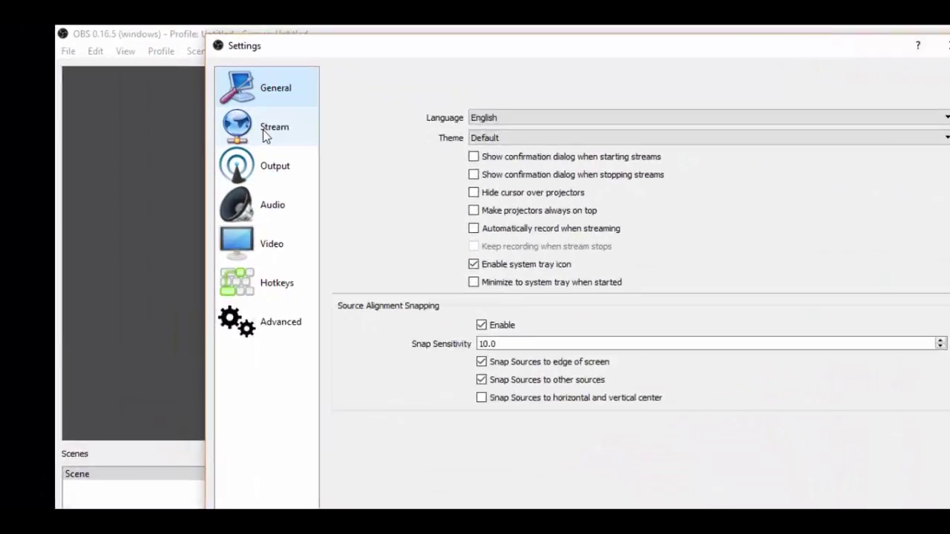
click(45, 8)
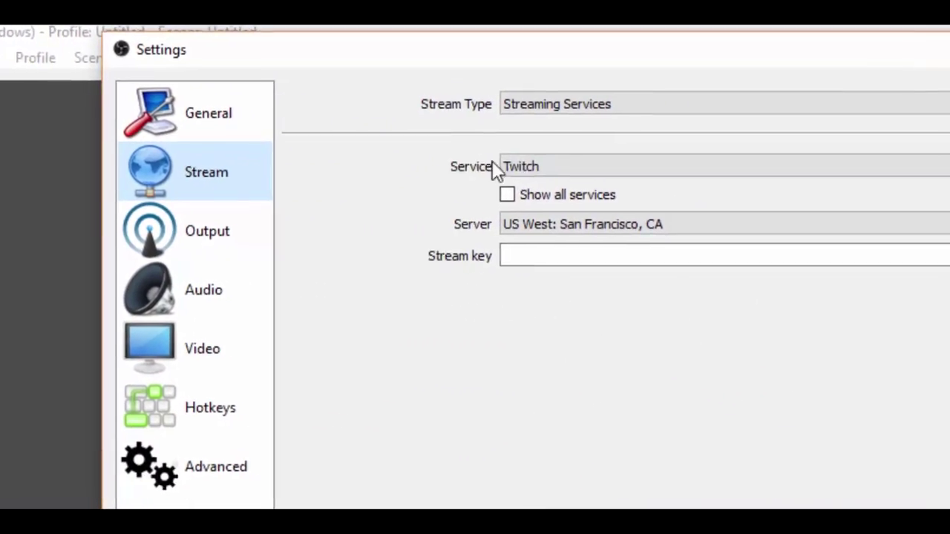
click(540, 167)
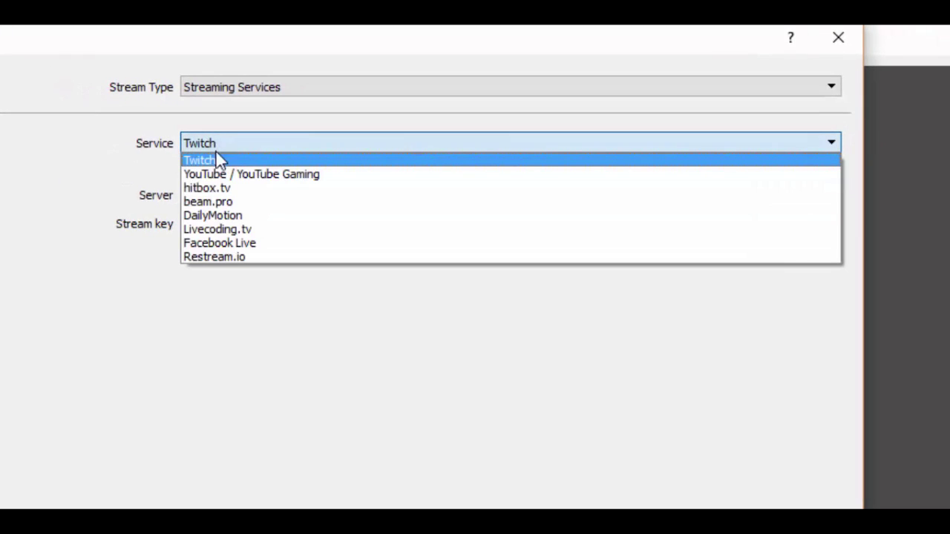
click(218, 245)
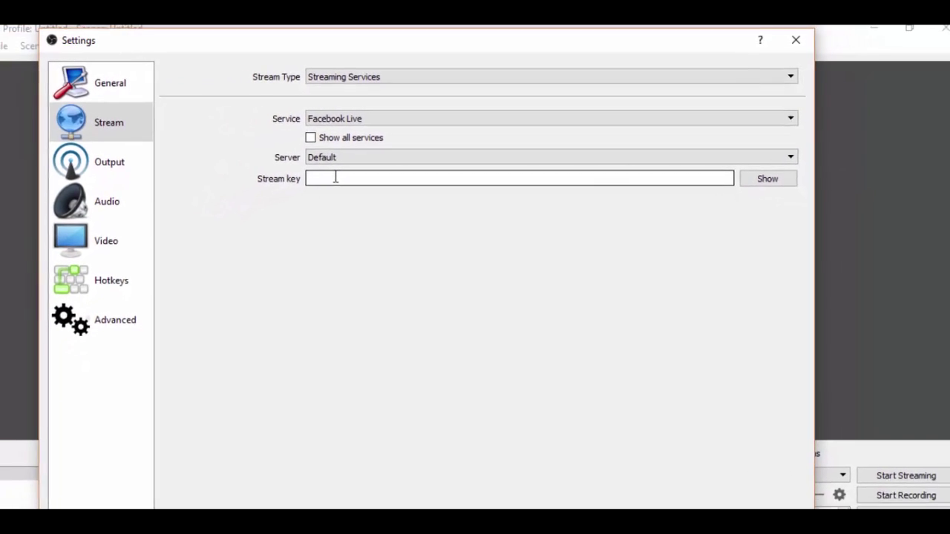
Step: Paste the Facebook stream key, apply and save the settings, and start streaming
click(335, 178)
key(ctrl+v)
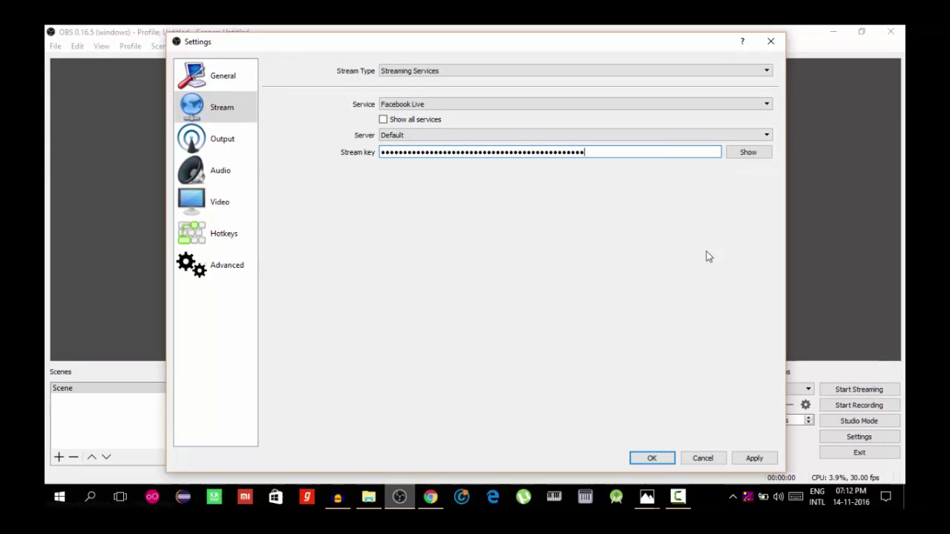
click(742, 458)
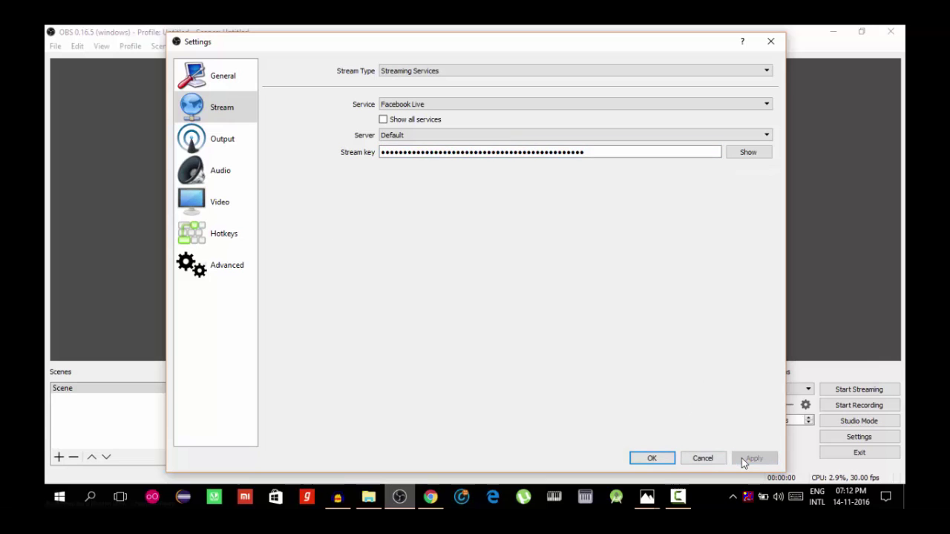
click(652, 458)
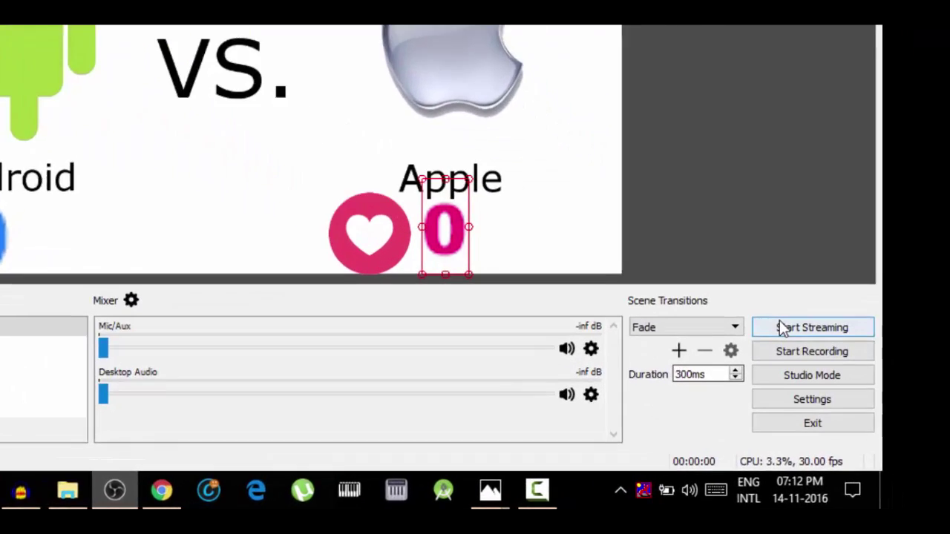
click(836, 389)
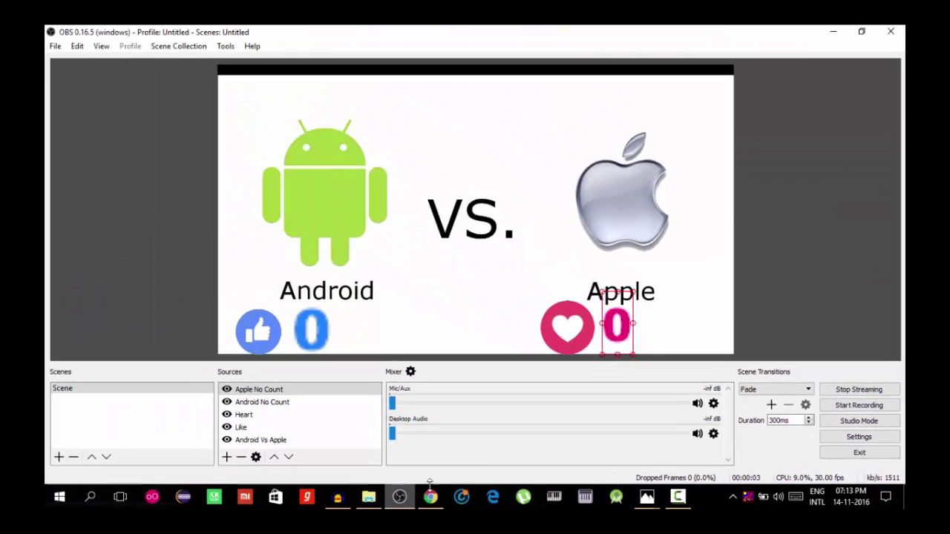
Step: In Facebook's live video details, enter the title 'Android Vs Apple' and the tag Android
click(430, 496)
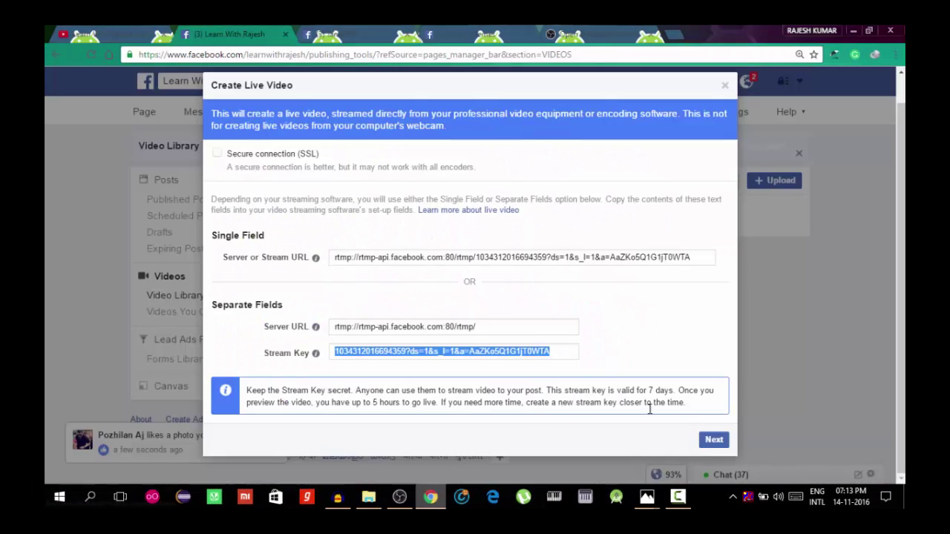
click(710, 440)
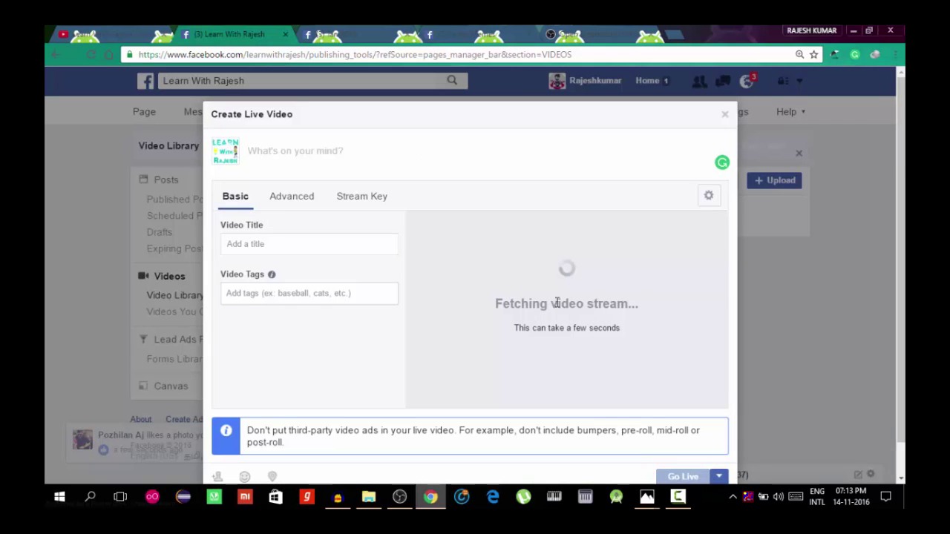
click(251, 244)
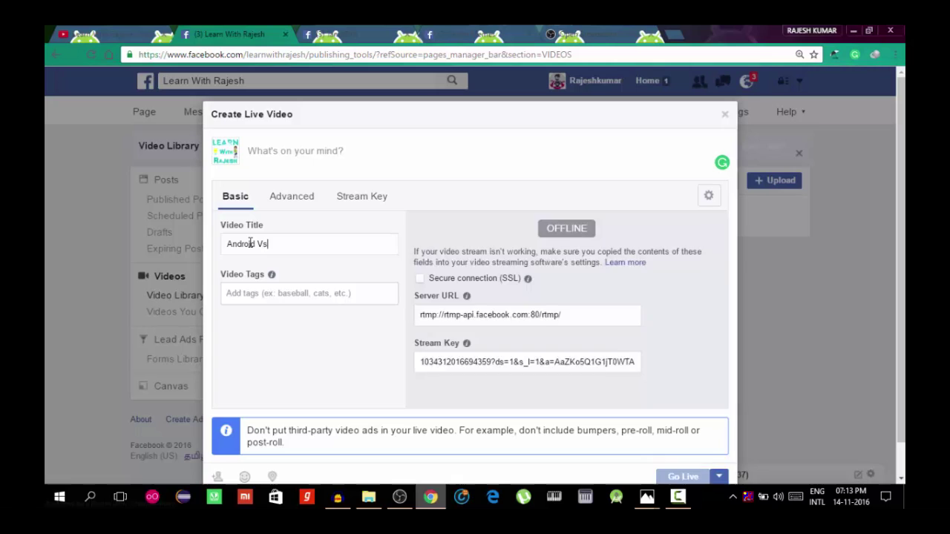
text(Ap)
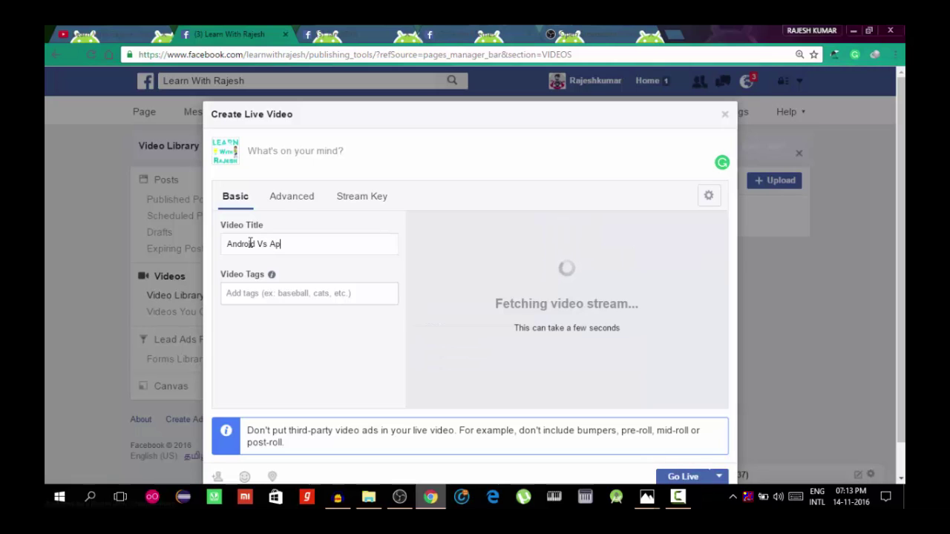
text(Android)
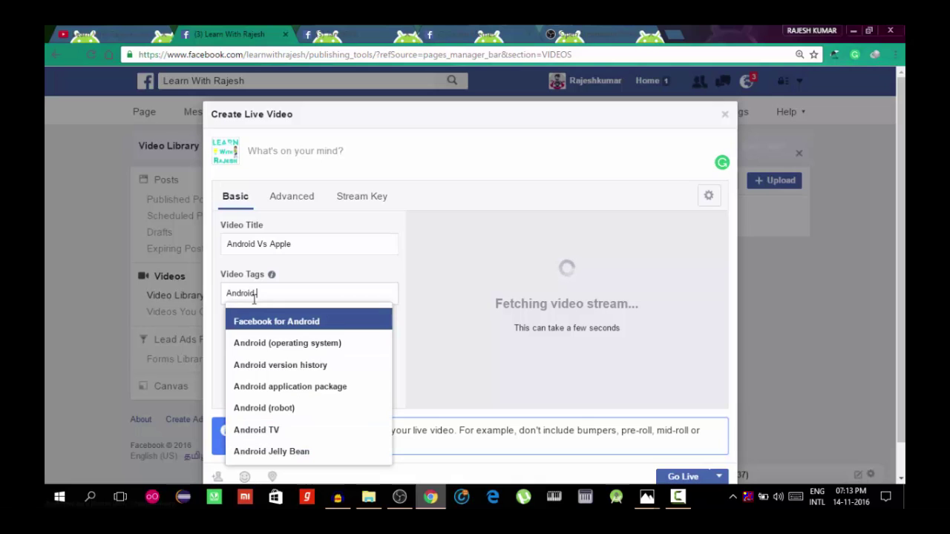
click(275, 302)
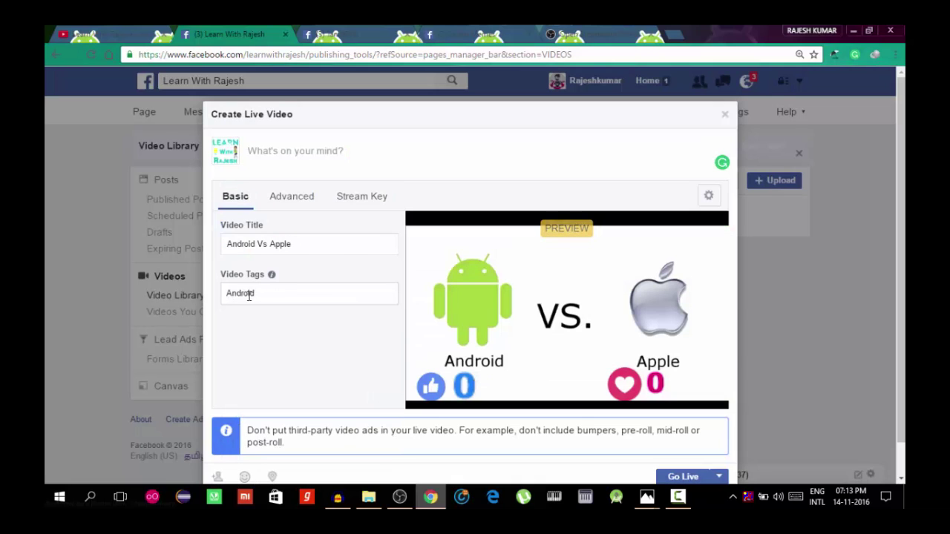
Step: Change the tag to 'Facebook Live Streaming', go live, and close the Create Live Video window
text(Face)
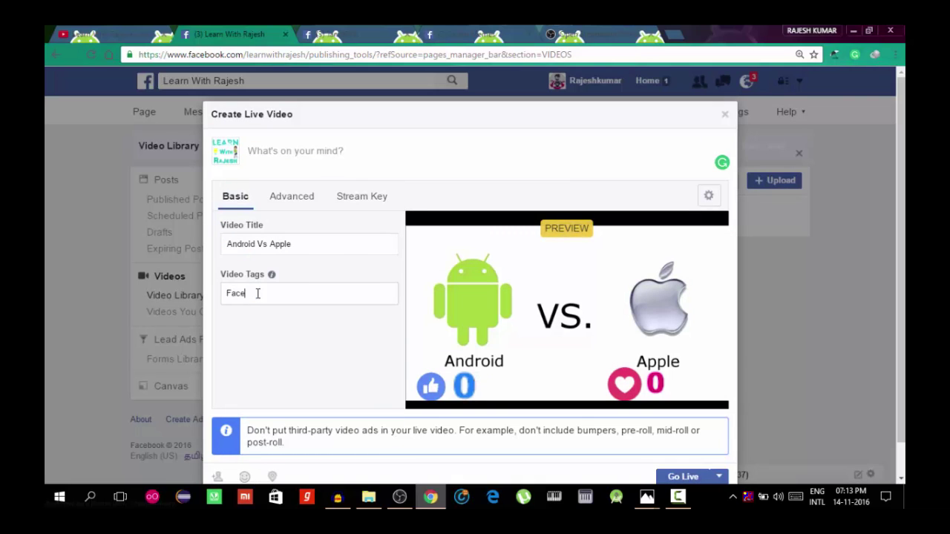
text(book Live )
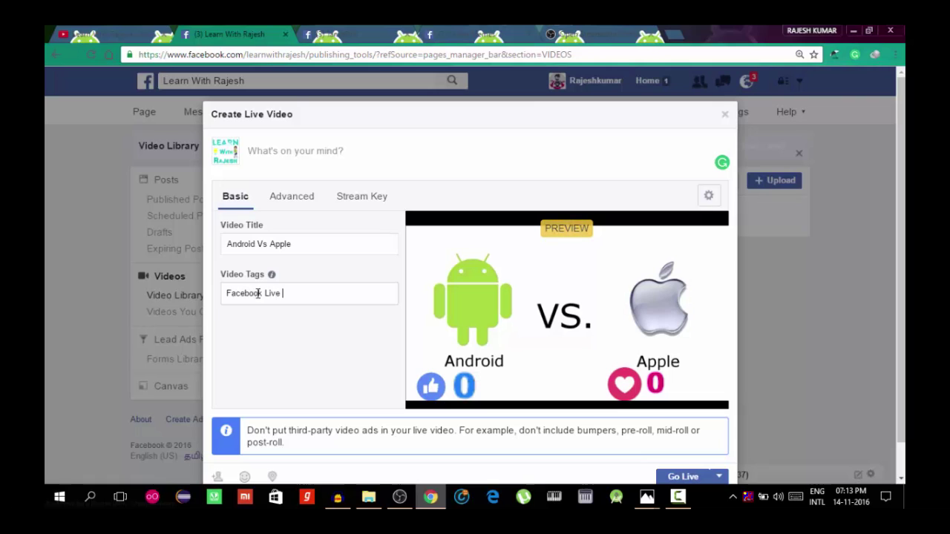
text(Streaming)
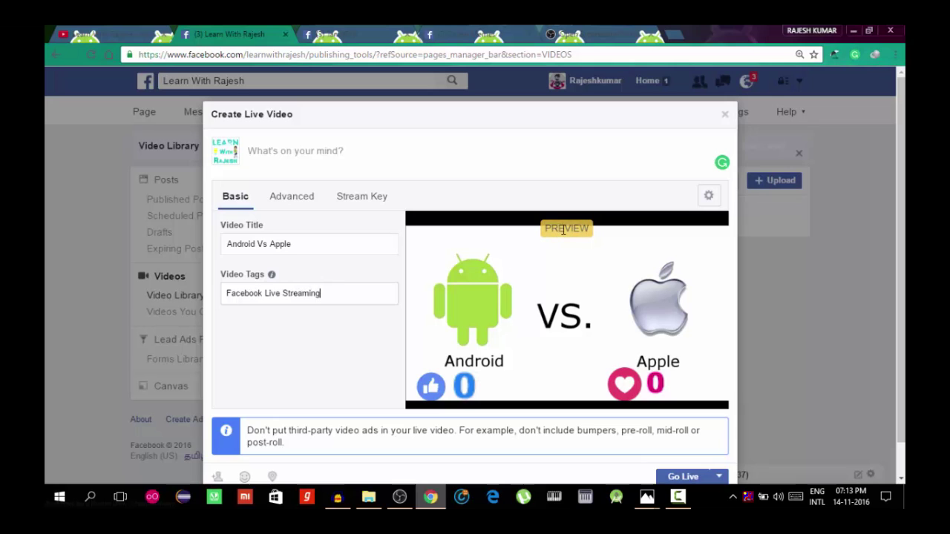
scroll(901, 198, down, 1)
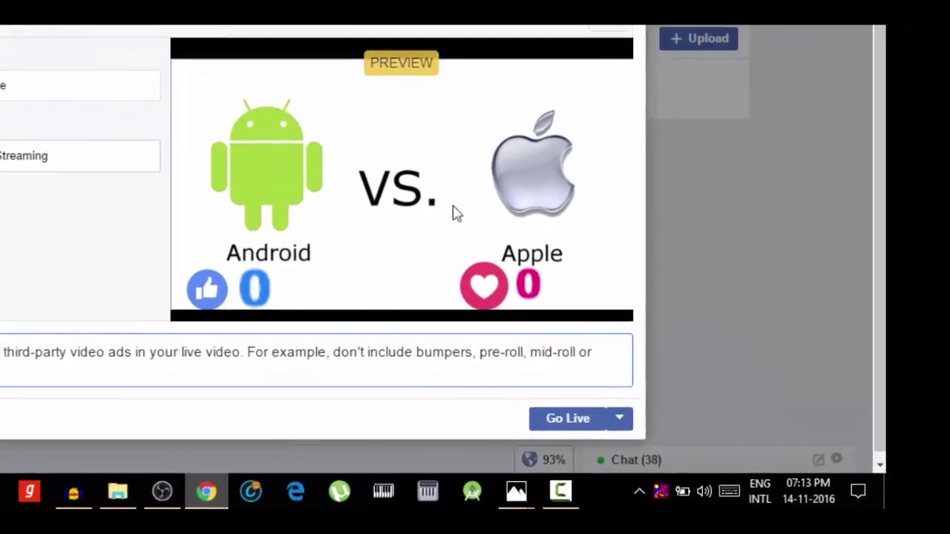
click(631, 437)
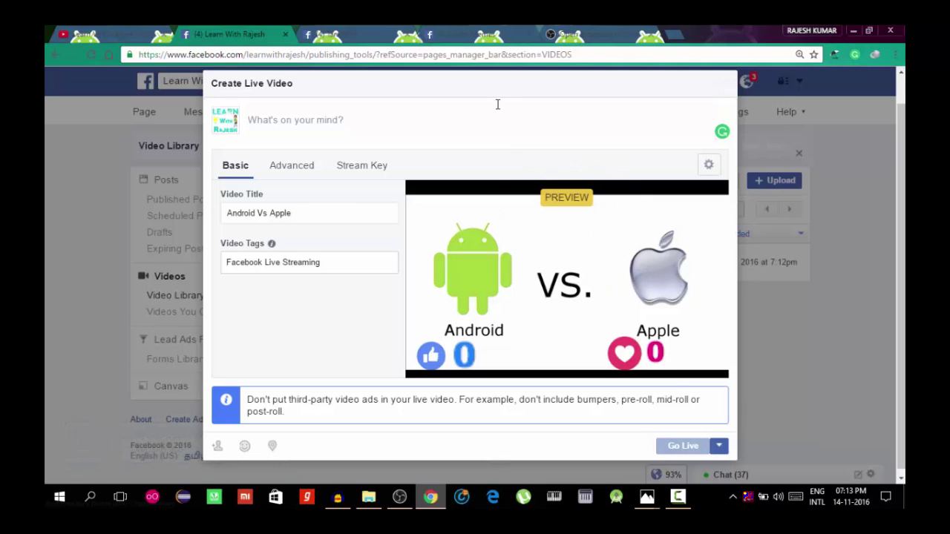
key(Escape)
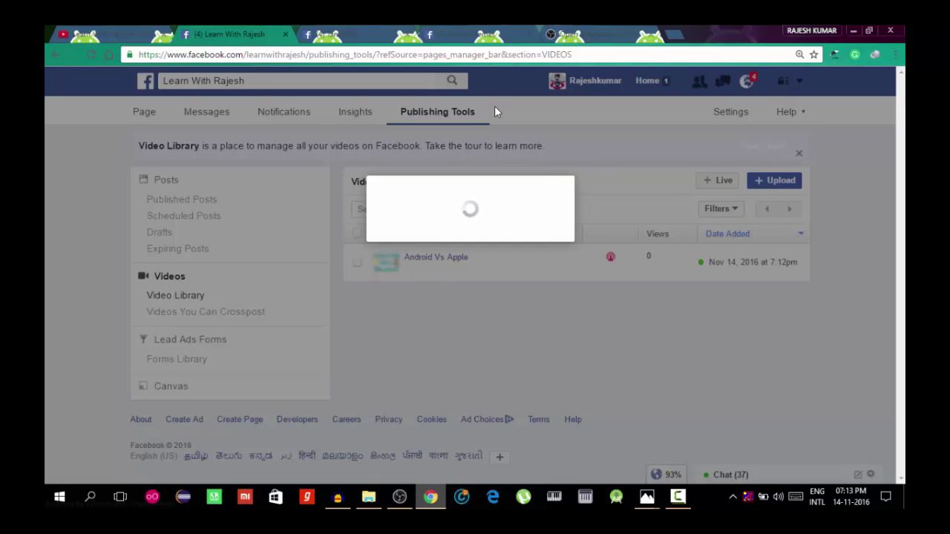